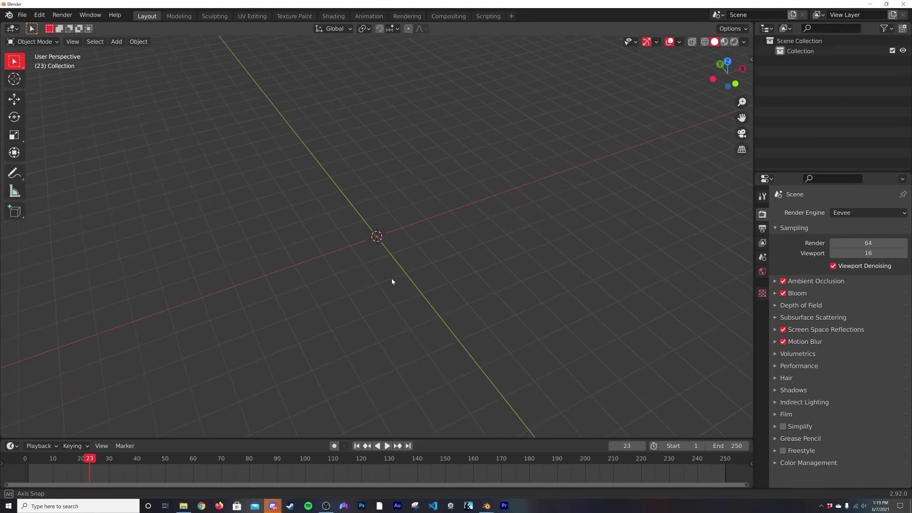
# - Add an ico sphere mesh at the world origin with 6 subdivisions
pyautogui.moveTo(392, 281); pyautogui.dragTo(428, 216, button='middle')
pyautogui.hotkey('shift', 'a')
pyautogui.moveTo(420, 190)
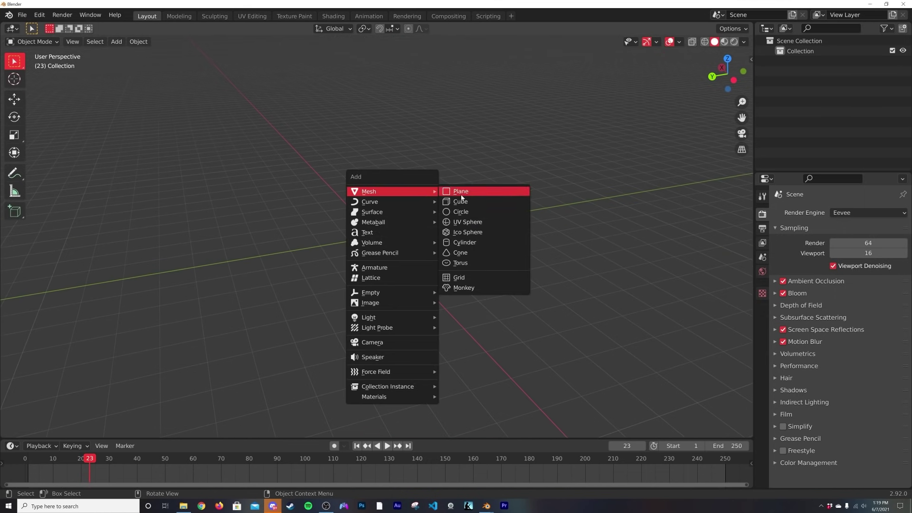
pyautogui.click(479, 235)
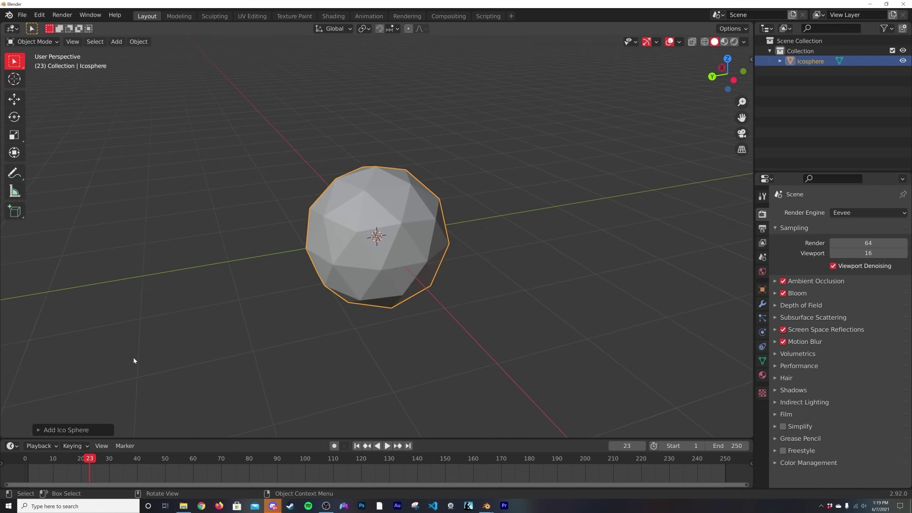
pyautogui.click(66, 429)
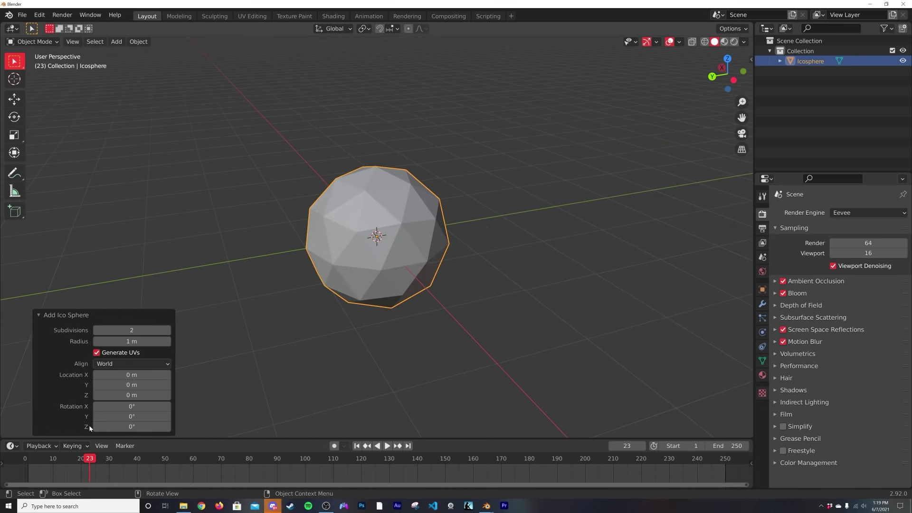
pyautogui.click(169, 333)
pyautogui.click(170, 333)
pyautogui.click(170, 333)
# - Apply smooth shading to the ico sphere
pyautogui.rightClick(185, 314)
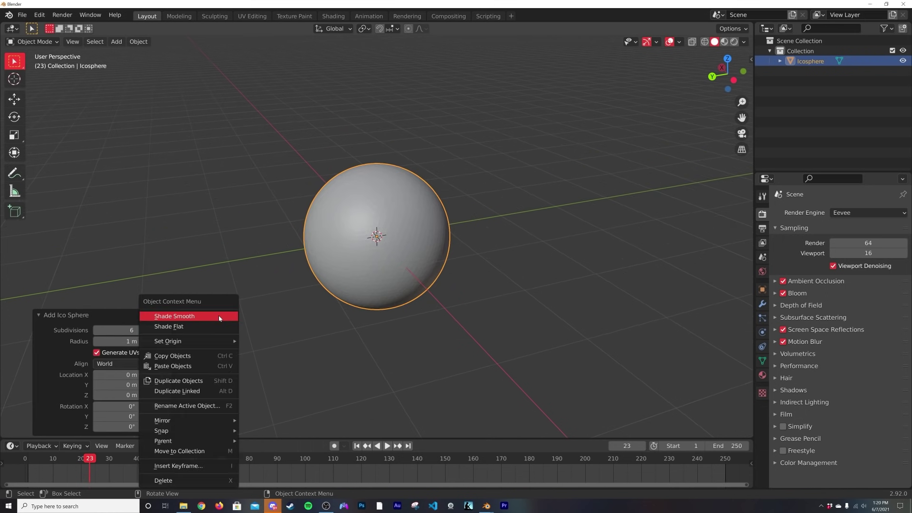
pyautogui.rightClick(444, 261)
pyautogui.click(444, 262)
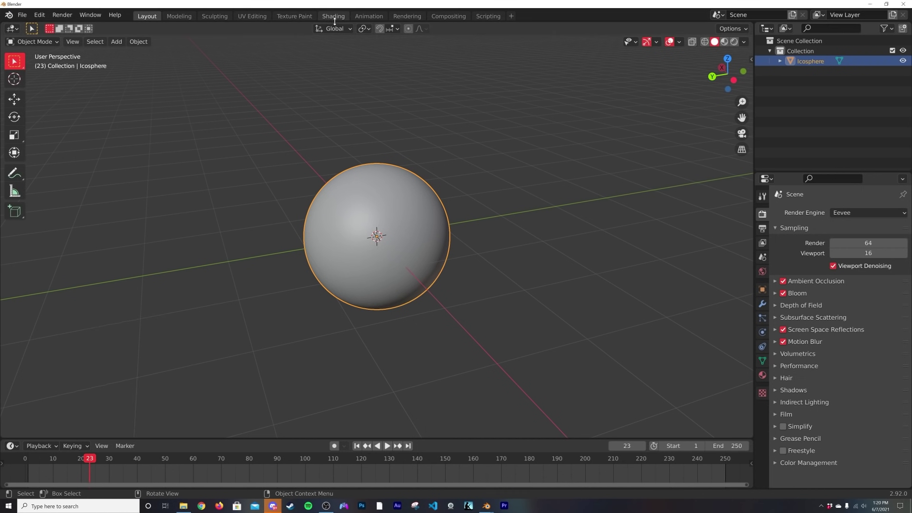
# - Switch to the Shading workspace and create a new material for the ico sphere
pyautogui.scroll(3, 458, 209)
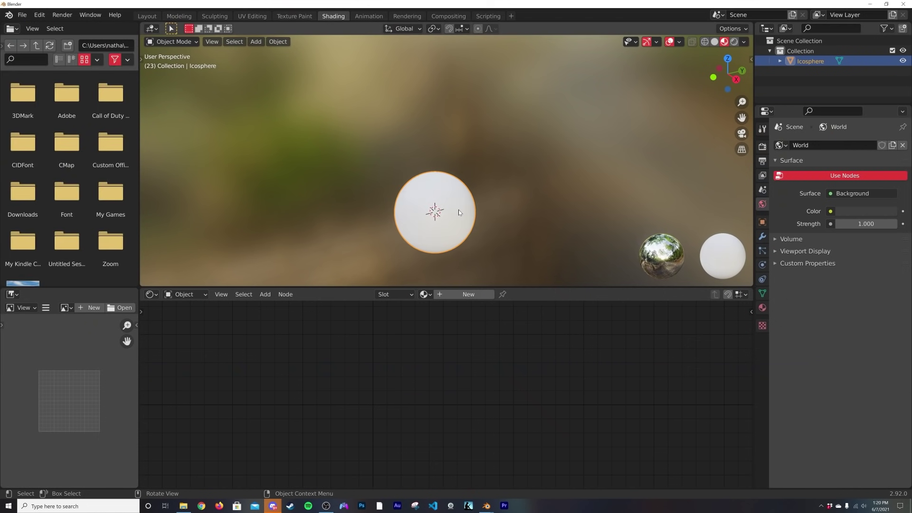
pyautogui.press('KP_Decimal')
pyautogui.scroll(2, 460, 210)
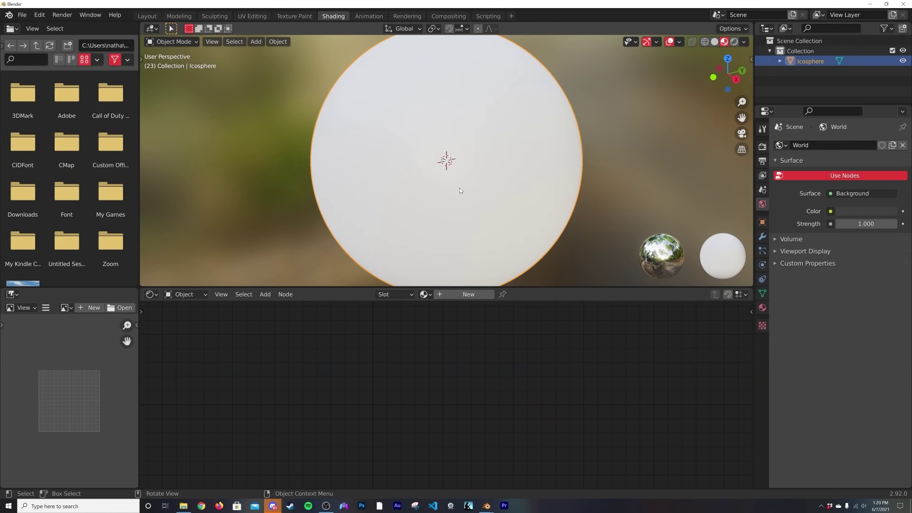
pyautogui.click(463, 294)
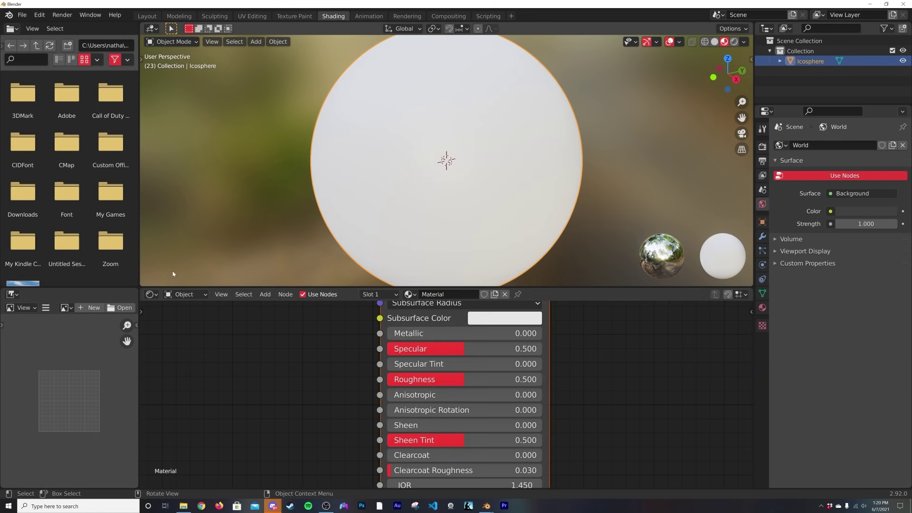
# - Close the file browser and image editor areas and enlarge the shader editor upward
pyautogui.moveTo(139, 284); pyautogui.dragTo(67, 333)
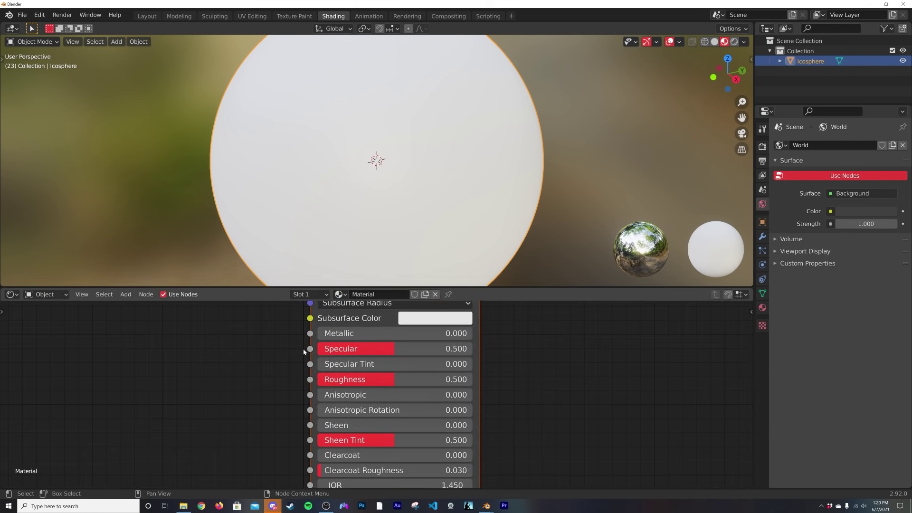
pyautogui.scroll(-2, 428, 380)
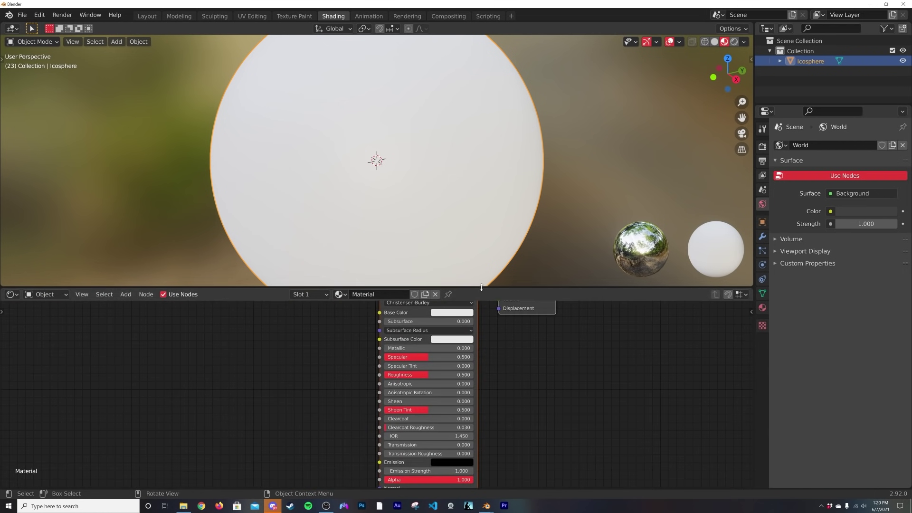
pyautogui.moveTo(482, 288); pyautogui.dragTo(492, 216)
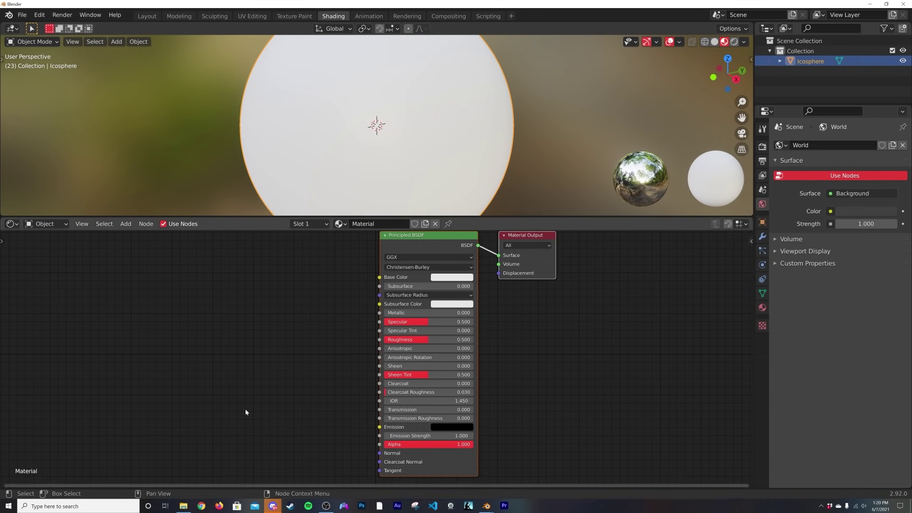
# - Add a Bump node and connect its Normal output to the Normal input of the Principled BSDF
pyautogui.scroll(3, 413, 371)
pyautogui.moveTo(406, 374); pyautogui.dragTo(367, 348, button='middle')
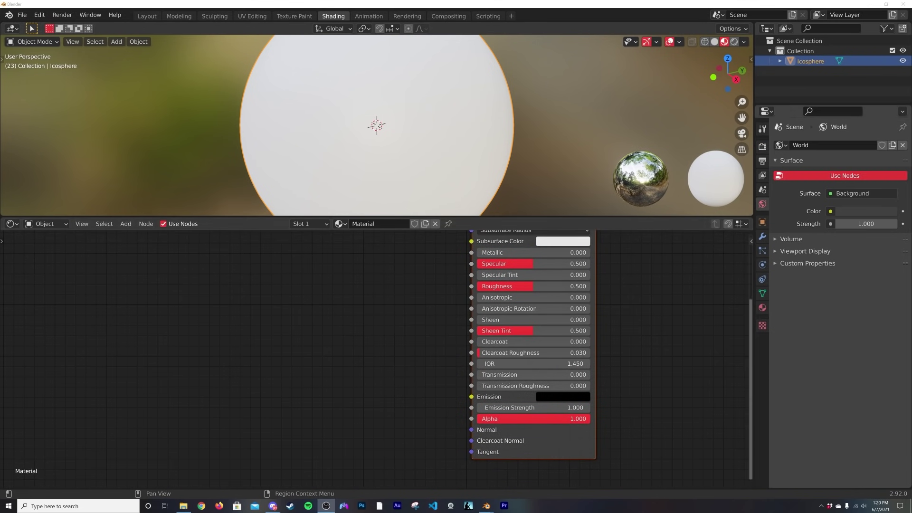
pyautogui.click(370, 316)
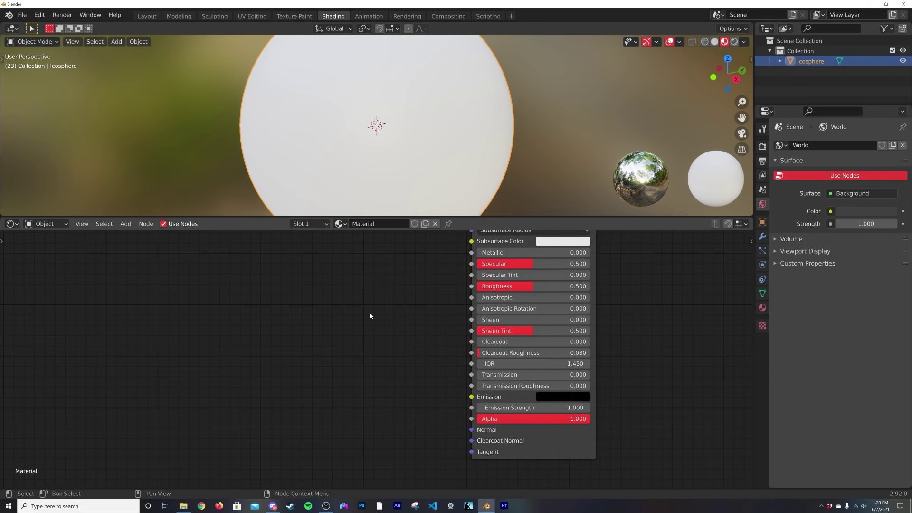
pyautogui.hotkey('shift', 'a')
pyautogui.click(354, 314)
pyautogui.write('bum')
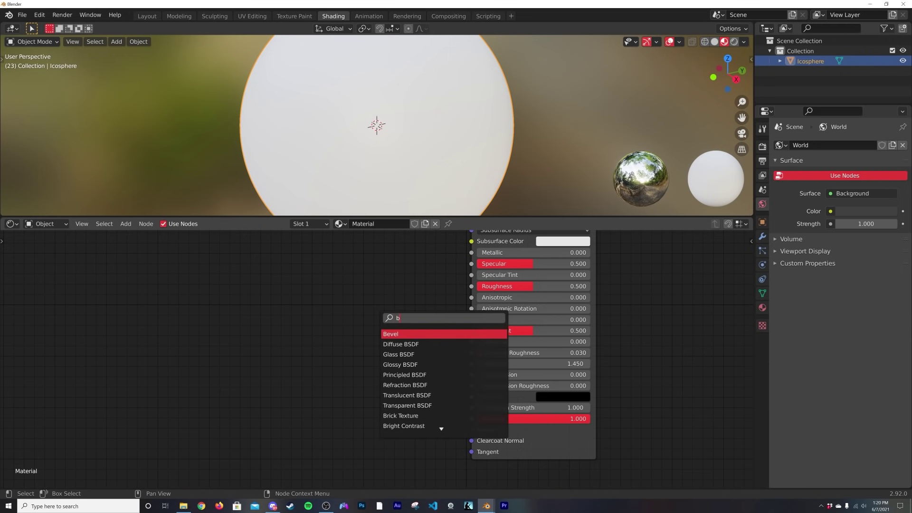
pyautogui.press('Return')
pyautogui.click(427, 381)
pyautogui.moveTo(417, 388); pyautogui.dragTo(468, 430)
# - Add a Voronoi Texture node before the Bump node, leaving it unconnected
pyautogui.moveTo(289, 323); pyautogui.dragTo(445, 330, button='middle')
pyautogui.hotkey('shift', 'a')
pyautogui.click(444, 329)
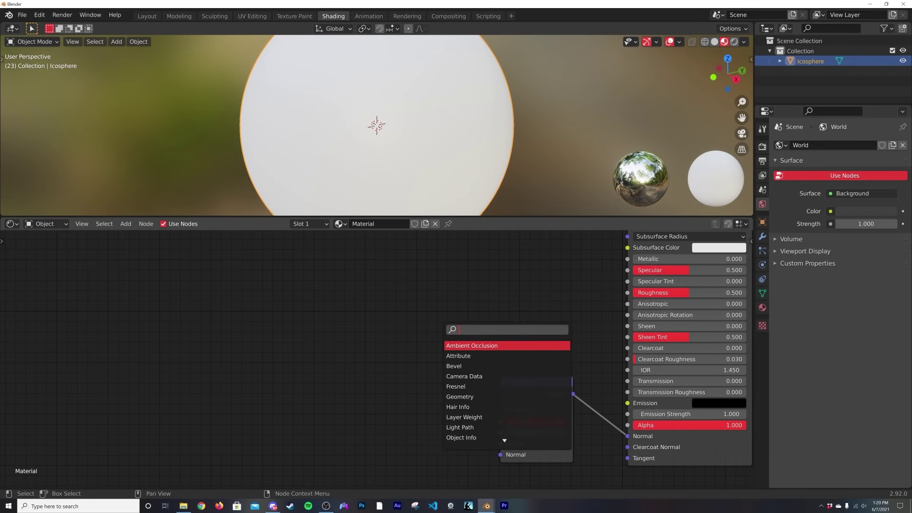
pyautogui.write('vor')
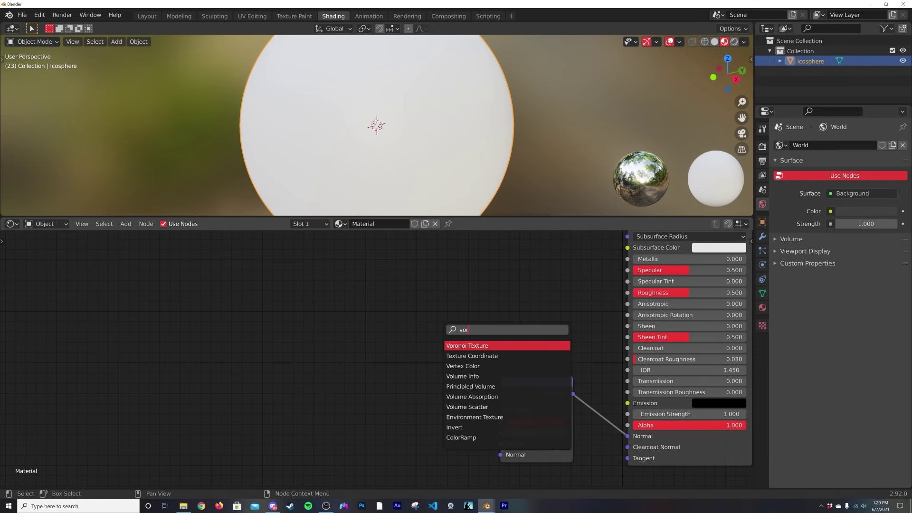
pyautogui.press('Return')
pyautogui.click(368, 339)
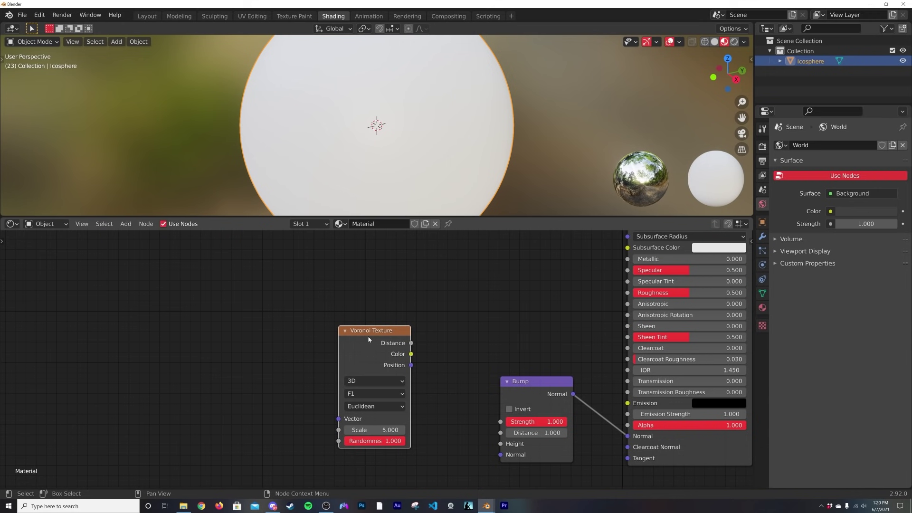
# - Add Mapping and Texture Coordinate nodes to the Voronoi Texture and feed the Mapping vector from the Object output
pyautogui.hotkey('ctrl', 't')
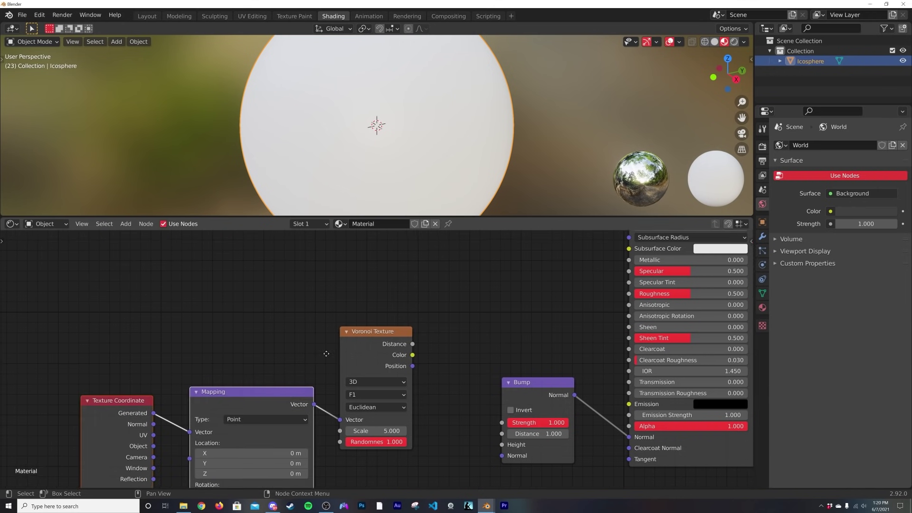
pyautogui.moveTo(306, 354); pyautogui.dragTo(396, 331, button='middle')
pyautogui.press('g')
pyautogui.click(345, 284)
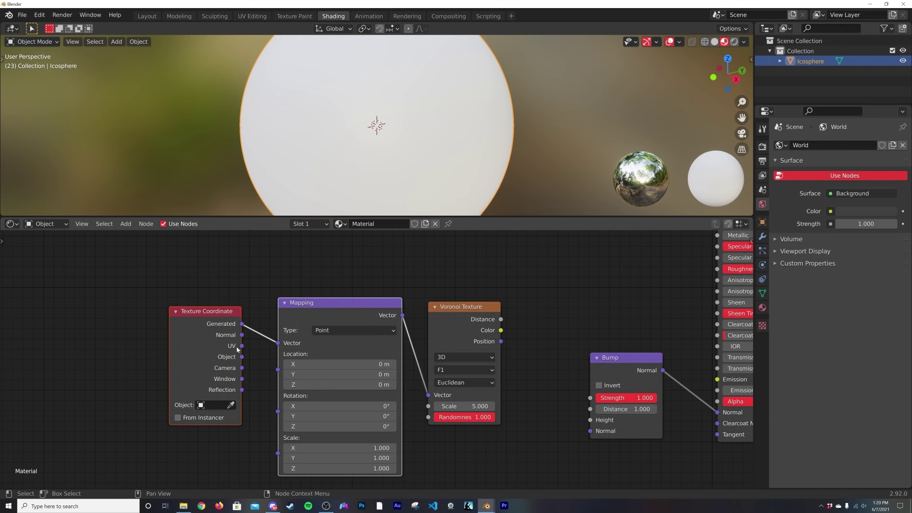
pyautogui.moveTo(242, 357); pyautogui.dragTo(278, 343)
# - Connect the Voronoi Distance output to the Bump Height and darken the Principled BSDF base color to a value of about 0.117
pyautogui.moveTo(501, 330); pyautogui.dragTo(590, 420)
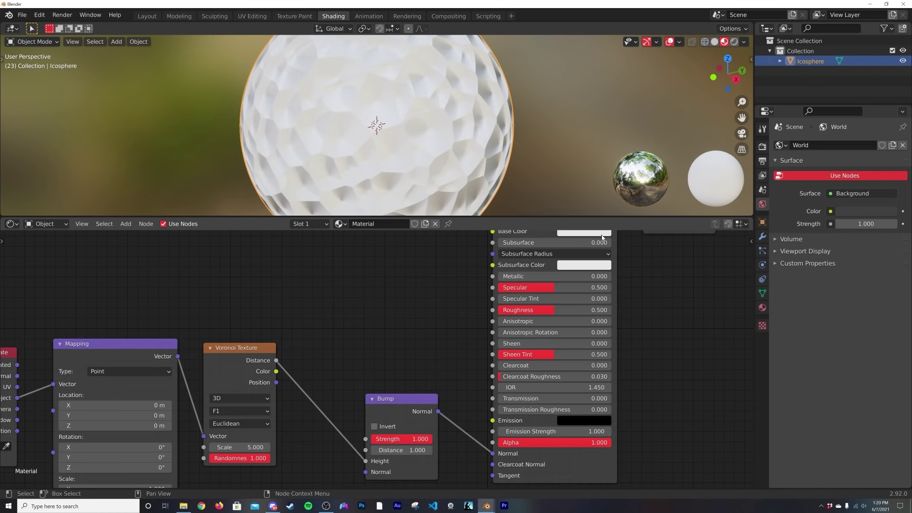
pyautogui.click(602, 236)
pyautogui.click(649, 135)
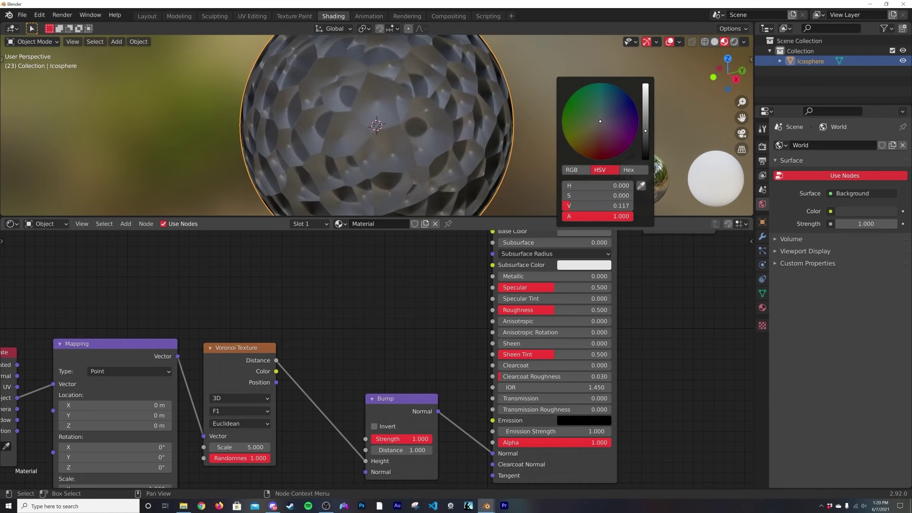
# - Set the Voronoi Texture's feature output to Distance to Edge
pyautogui.moveTo(387, 336); pyautogui.dragTo(505, 284, button='middle')
pyautogui.scroll(1, 375, 356)
pyautogui.click(358, 371)
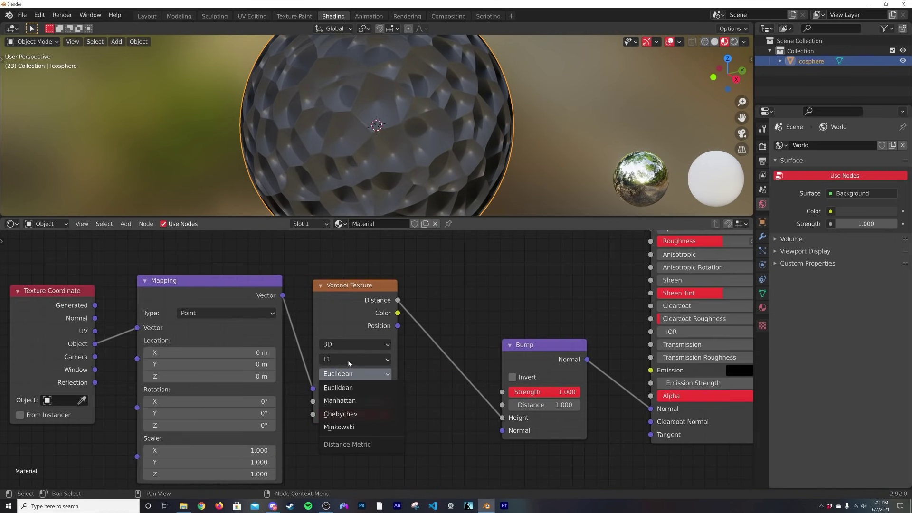
pyautogui.click(358, 359)
pyautogui.click(350, 413)
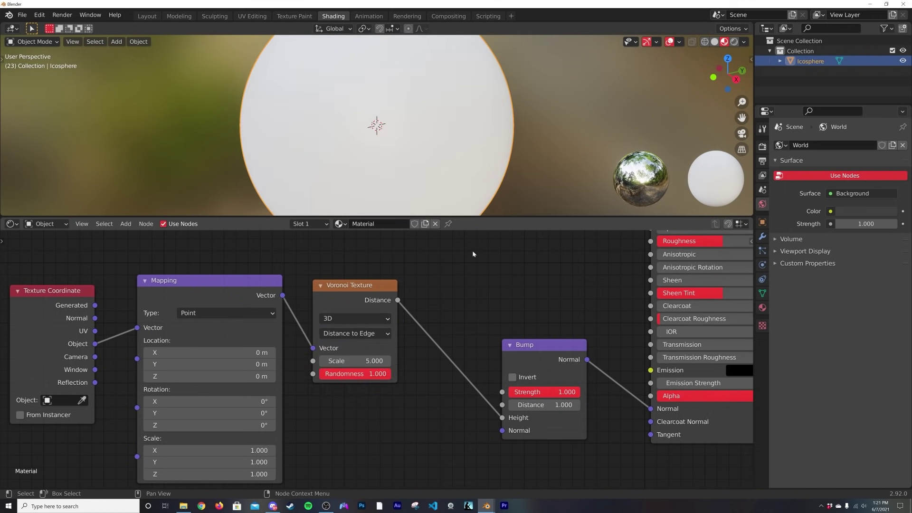
pyautogui.moveTo(452, 180); pyautogui.dragTo(461, 145, button='middle')
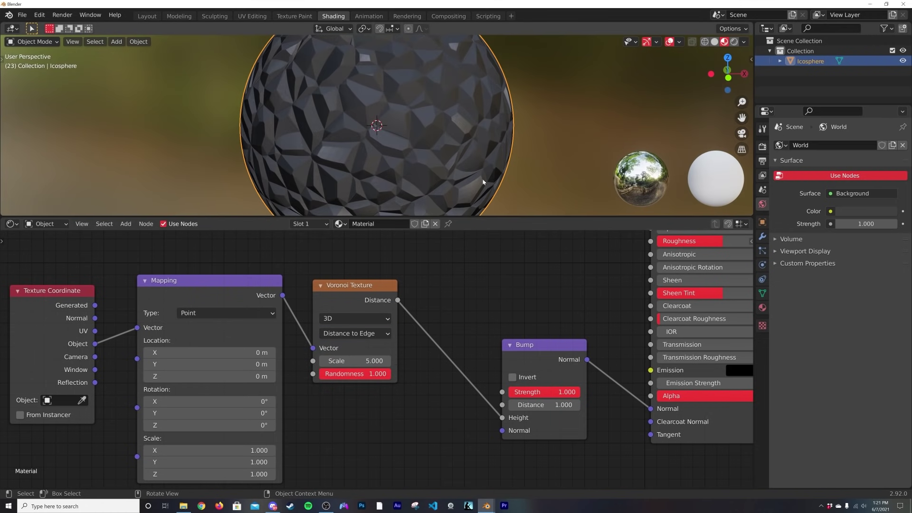
# - Set the Voronoi Texture's scale to 20.2 and inspect the bumps on the sphere
pyautogui.moveTo(354, 361); pyautogui.dragTo(412, 361)
pyautogui.moveTo(390, 144); pyautogui.dragTo(469, 147, button='middle')
pyautogui.scroll(5, 469, 149)
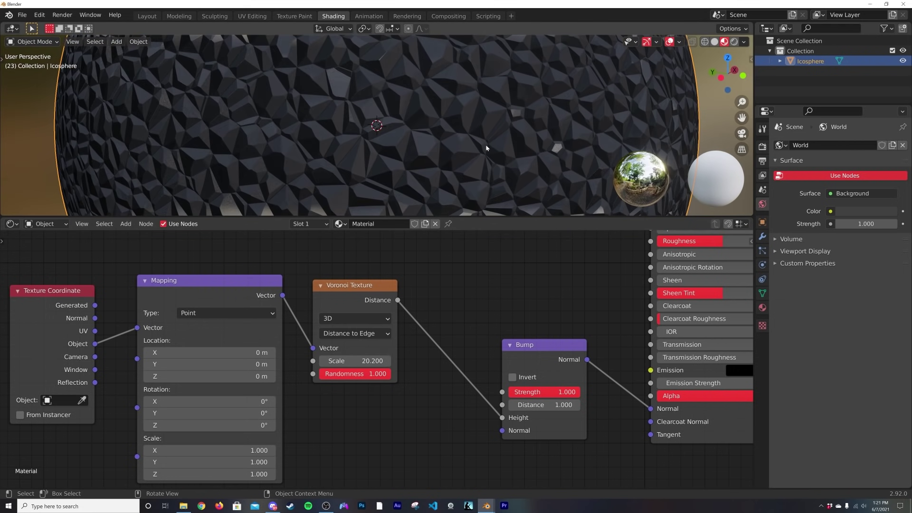
pyautogui.scroll(-5, 387, 147)
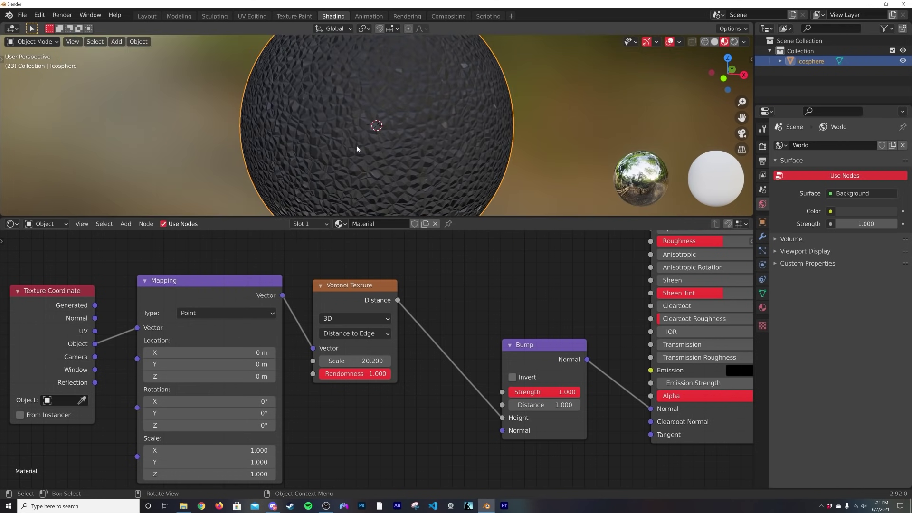
pyautogui.scroll(3, 486, 143)
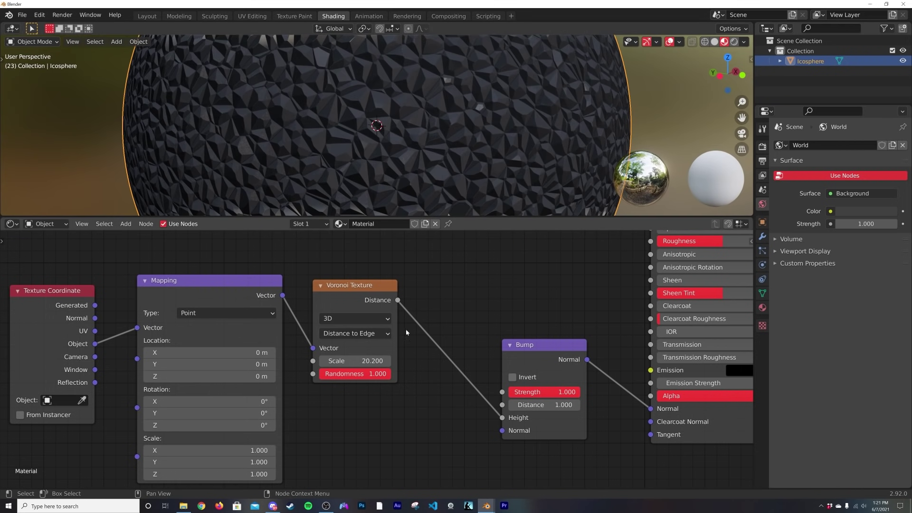
# - Add a Noise Texture node below the Voronoi Texture and connect the Mapping vector to its Vector input
pyautogui.moveTo(433, 327); pyautogui.dragTo(442, 322, button='middle')
pyautogui.hotkey('shift', 'a')
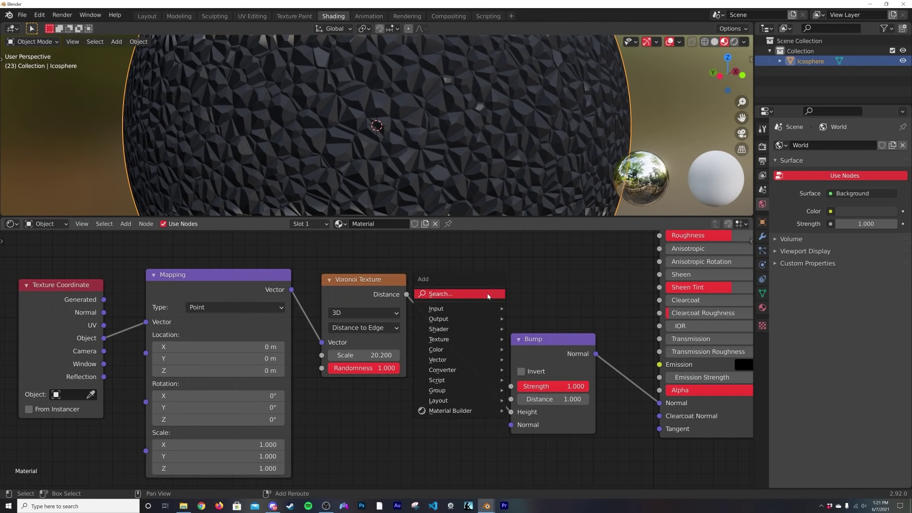
pyautogui.click(442, 295)
pyautogui.write('noi')
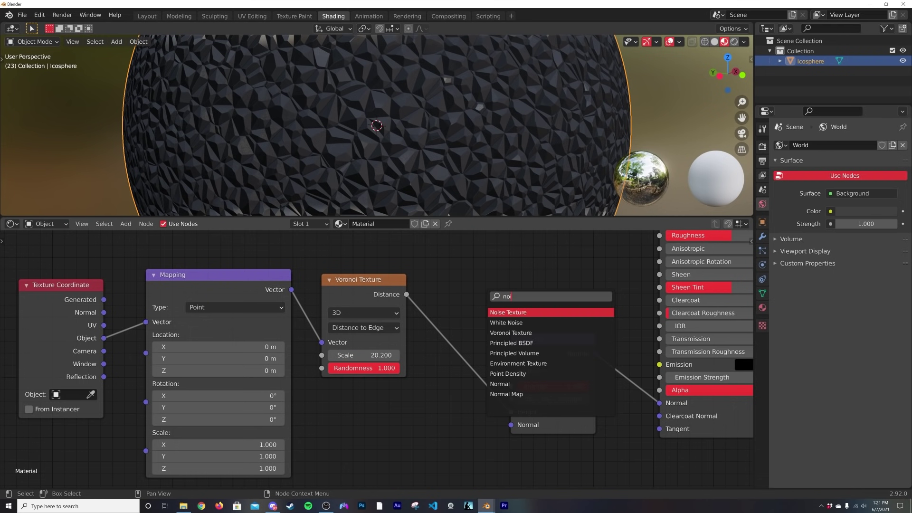
pyautogui.press('Return')
pyautogui.click(341, 403)
pyautogui.moveTo(305, 307); pyautogui.dragTo(319, 275, button='middle')
pyautogui.moveTo(303, 257); pyautogui.dragTo(342, 419)
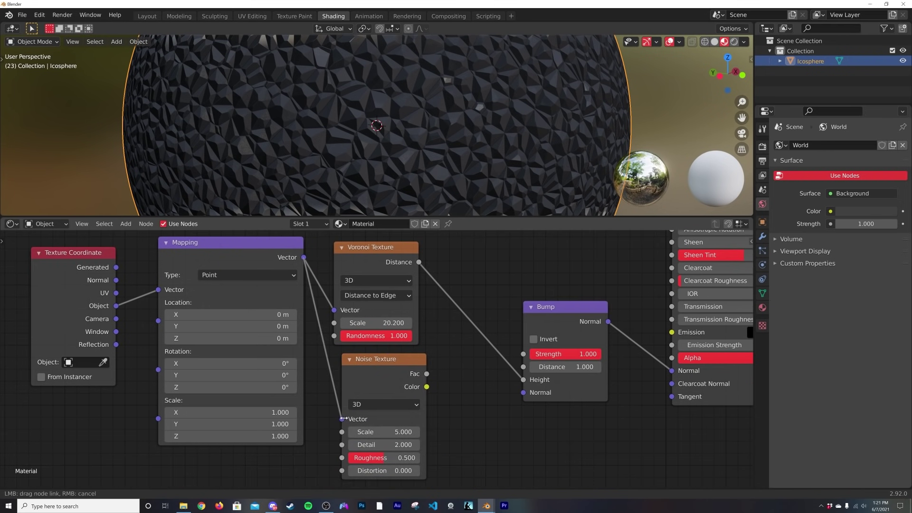
# - Insert a MixRGB node on the link between the Voronoi Texture and the Bump node
pyautogui.hotkey('shift', 'a')
pyautogui.click(488, 304)
pyautogui.write('mix')
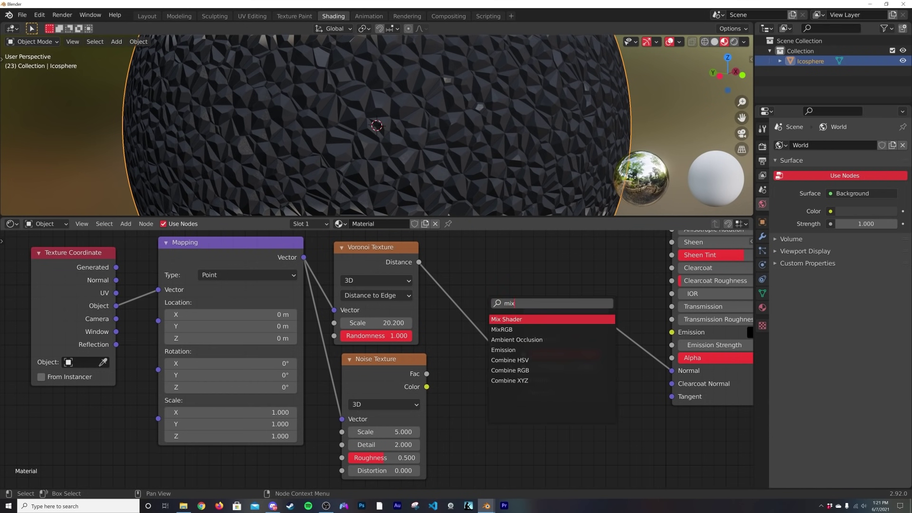
pyautogui.click(510, 330)
pyautogui.click(468, 311)
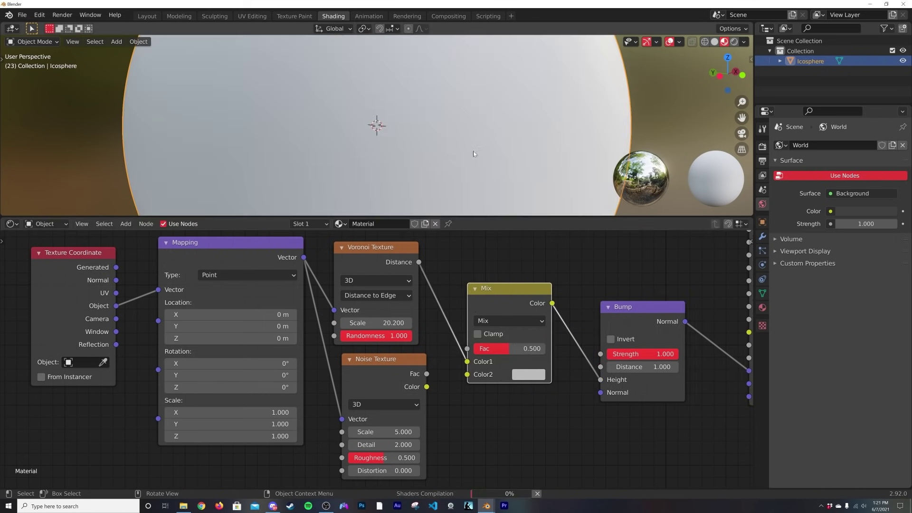
# - Reposition the Voronoi and Noise Texture nodes and connect the Noise Fac output to Color2 of the Mix node
pyautogui.moveTo(444, 119); pyautogui.dragTo(423, 132, button='middle')
pyautogui.scroll(1, 430, 141)
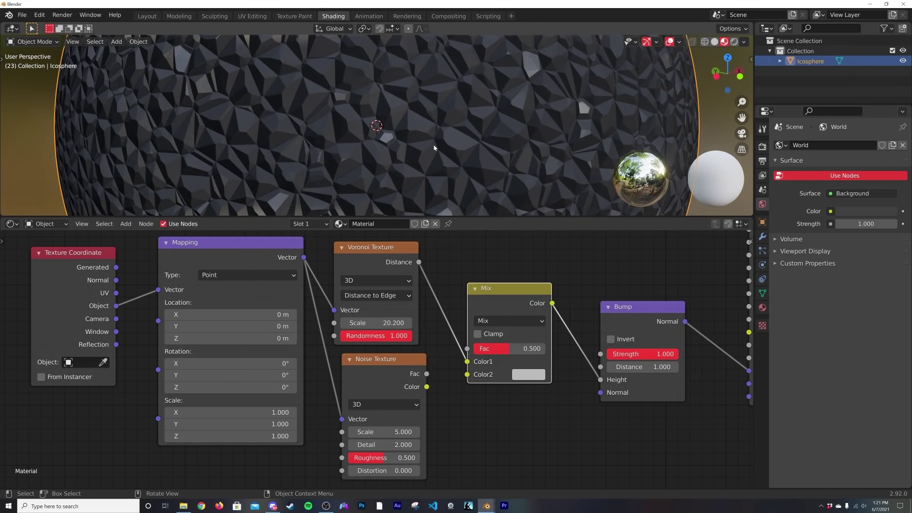
pyautogui.click(370, 244)
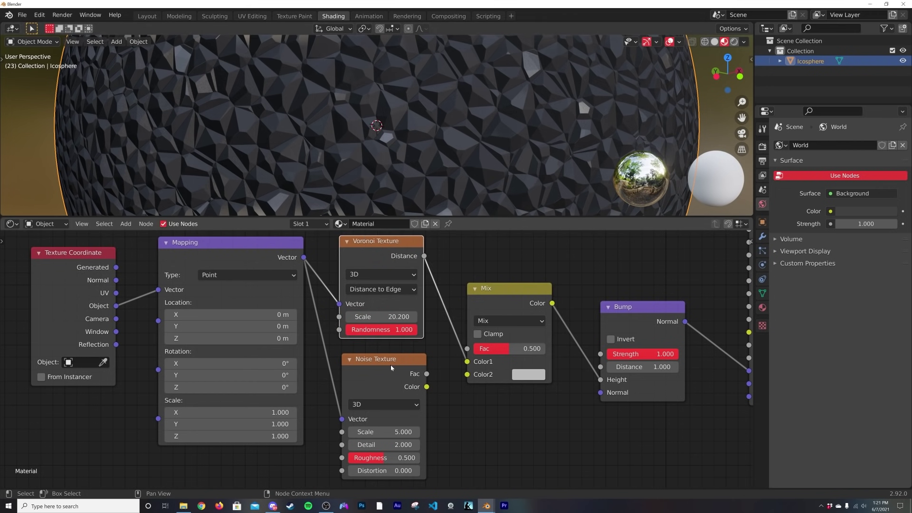
pyautogui.moveTo(392, 367)
pyautogui.mouseDown()
pyautogui.moveTo(384, 370)
pyautogui.moveTo(467, 375)
pyautogui.mouseUp()
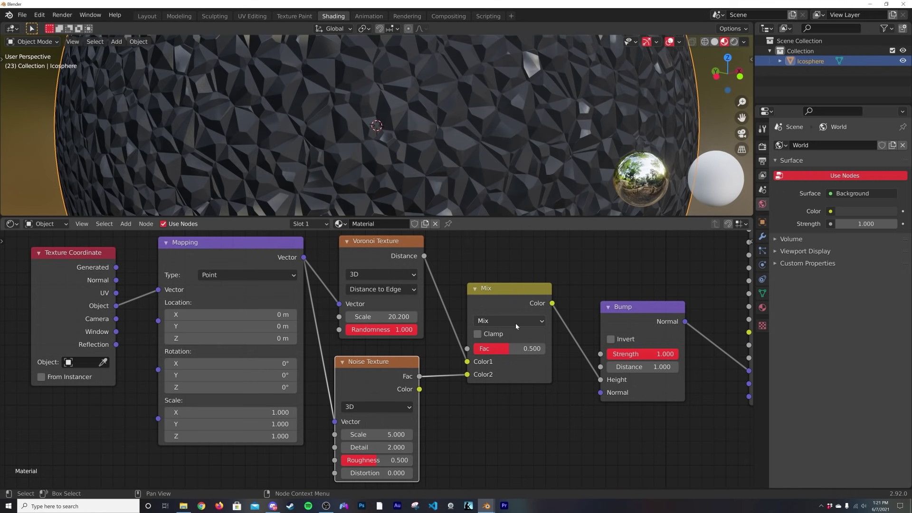
# - Change the Mix node's blending mode to Overlay and nudge the node slightly up
pyautogui.click(516, 322)
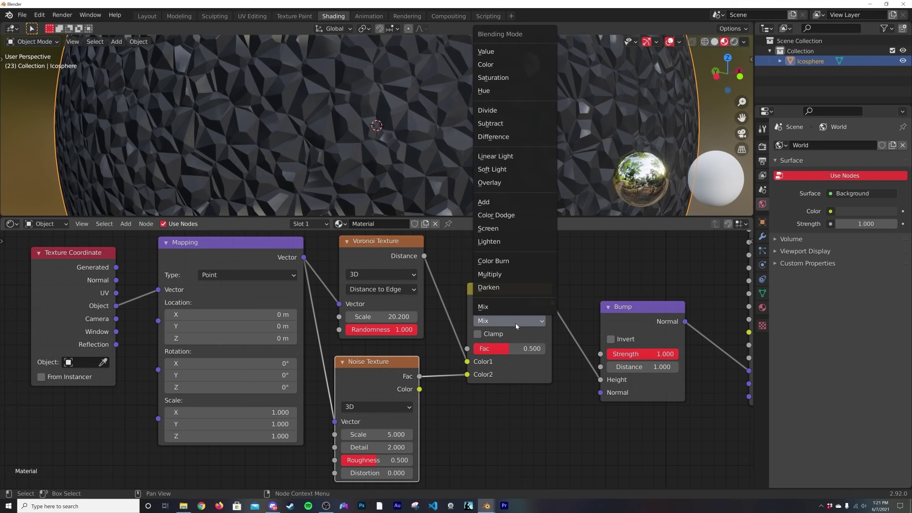
pyautogui.click(494, 182)
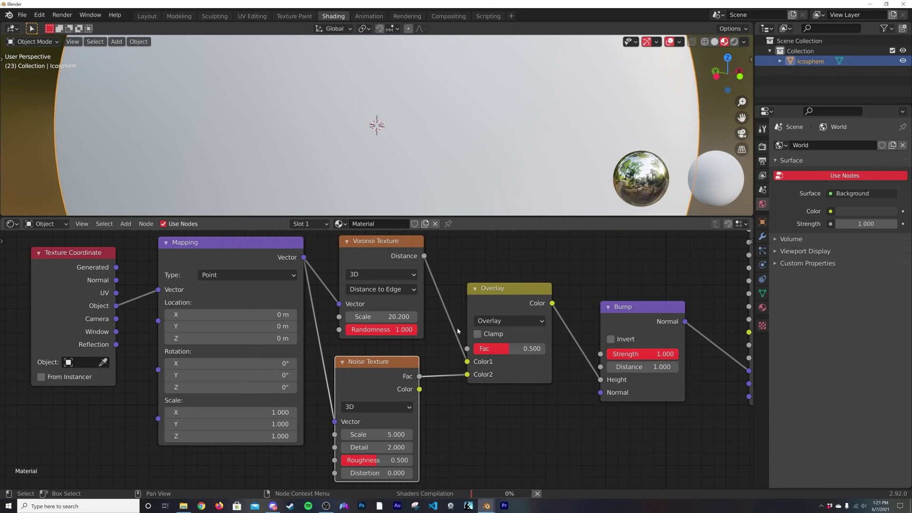
pyautogui.moveTo(503, 299); pyautogui.dragTo(505, 295)
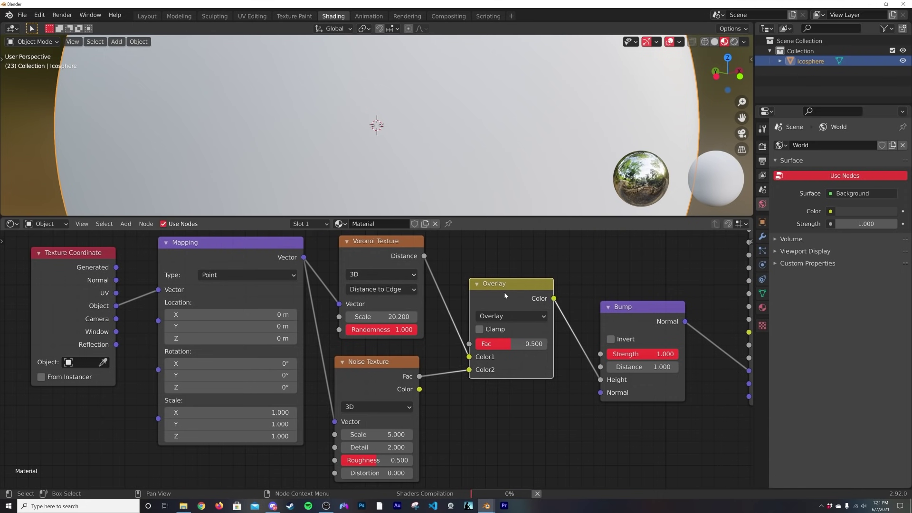
# - Set the Noise Texture's scale to 77.1 and its detail to 12
pyautogui.moveTo(372, 435); pyautogui.dragTo(484, 434)
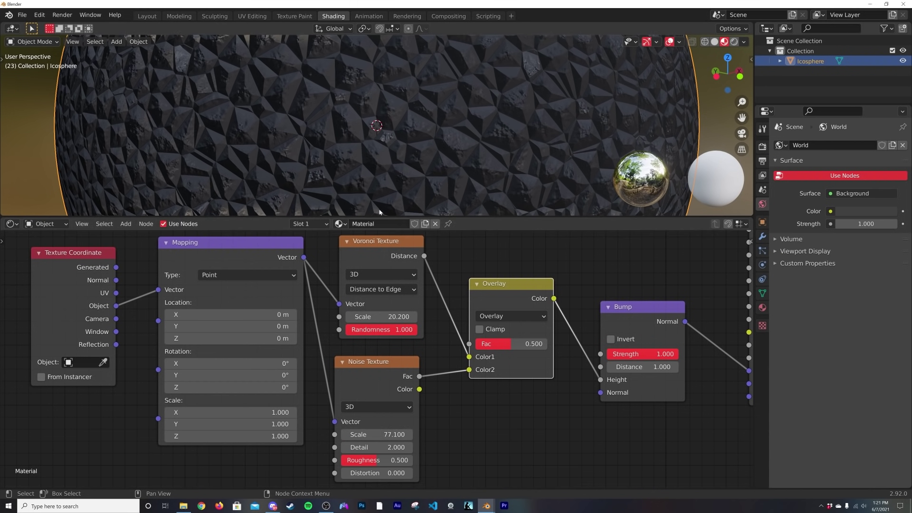
pyautogui.scroll(4, 387, 163)
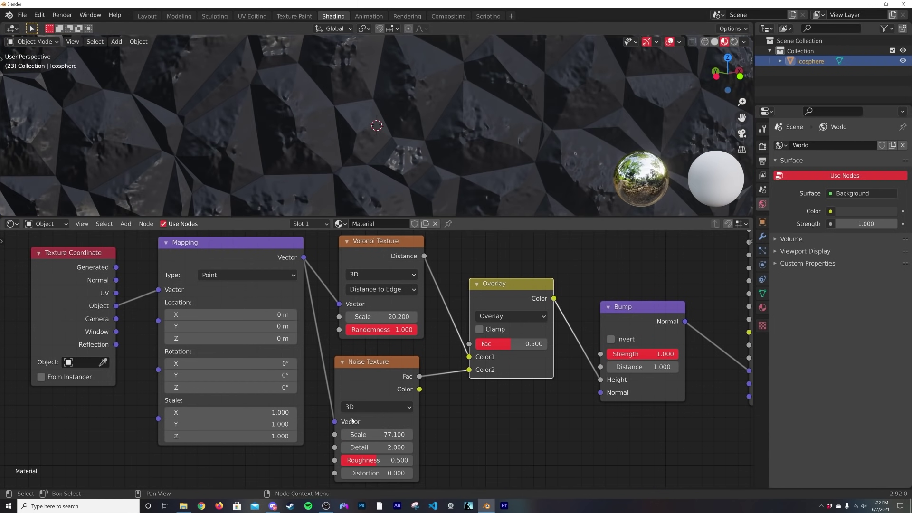
pyautogui.click(375, 447)
pyautogui.write('12')
pyautogui.press('Return')
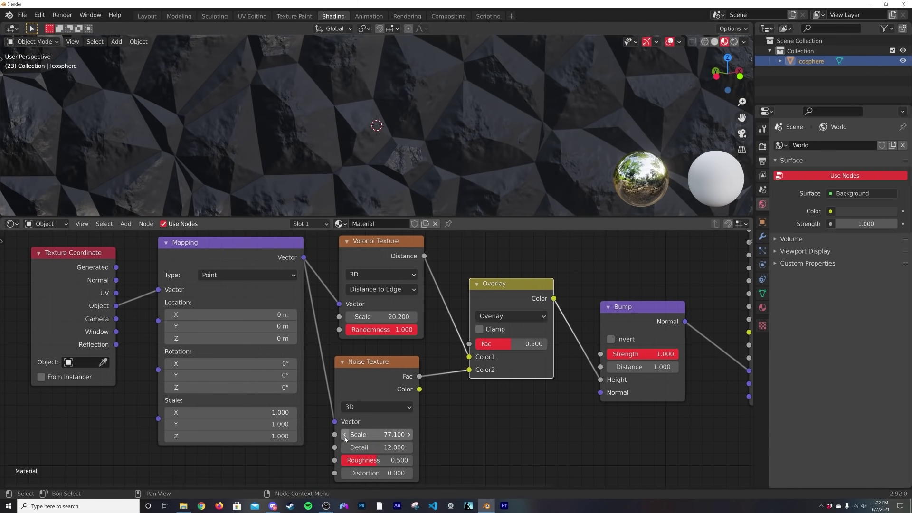
# - Inspect the combined bumps on the sphere and lower the Overlay node's Fac to 0.492
pyautogui.scroll(-4, 397, 154)
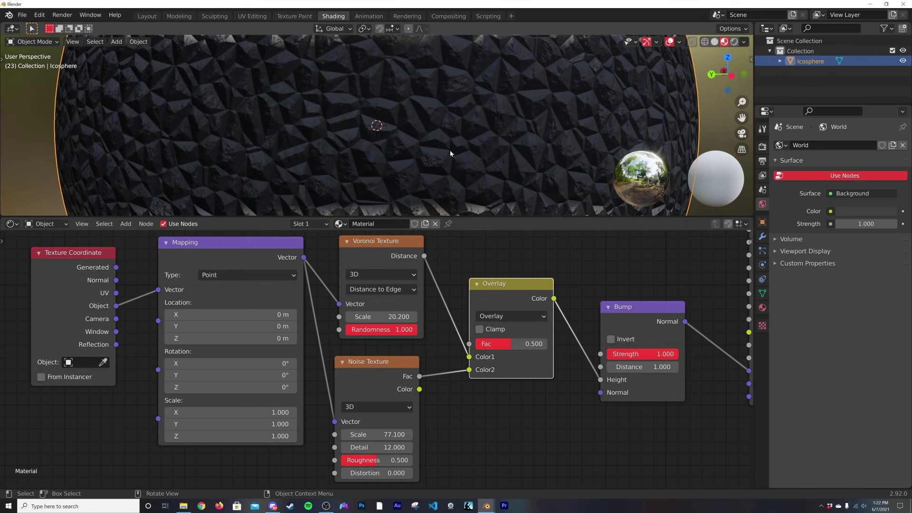
pyautogui.scroll(-5, 449, 151)
pyautogui.scroll(7, 427, 151)
pyautogui.moveTo(415, 148); pyautogui.dragTo(352, 146, button='middle')
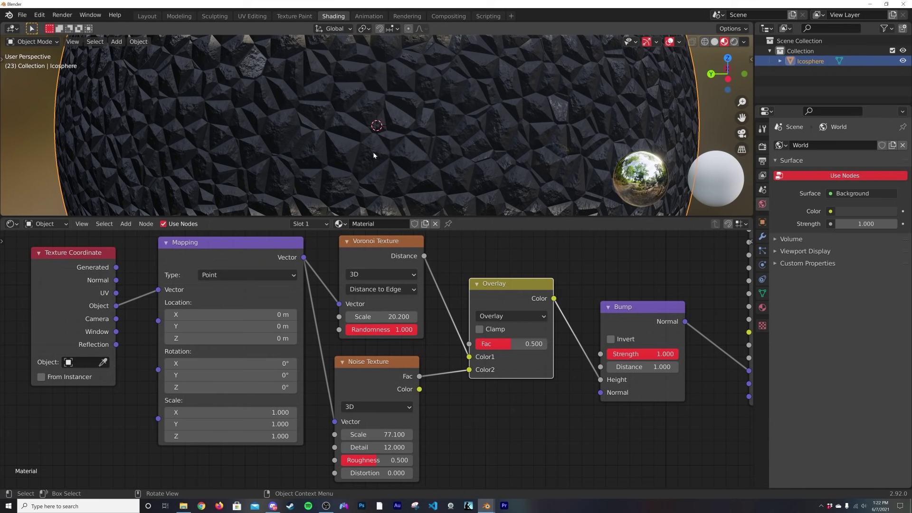
pyautogui.moveTo(520, 343)
pyautogui.mouseDown()
pyautogui.moveTo(494, 344)
pyautogui.moveTo(547, 343)
pyautogui.moveTo(509, 343)
pyautogui.mouseUp()
pyautogui.moveTo(352, 101)
pyautogui.mouseDown(button='middle')
pyautogui.moveTo(426, 104)
pyautogui.moveTo(337, 109)
pyautogui.mouseUp(button='middle')
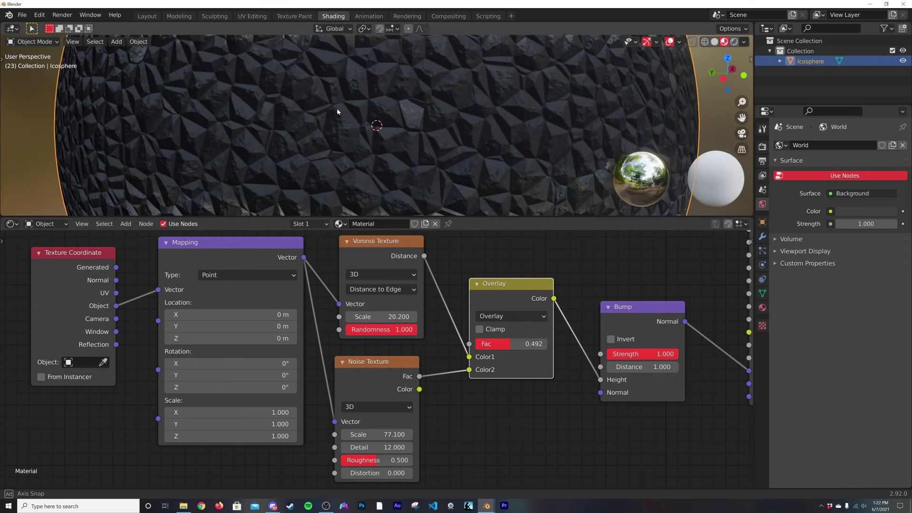
pyautogui.scroll(-4, 352, 110)
pyautogui.scroll(3, 370, 112)
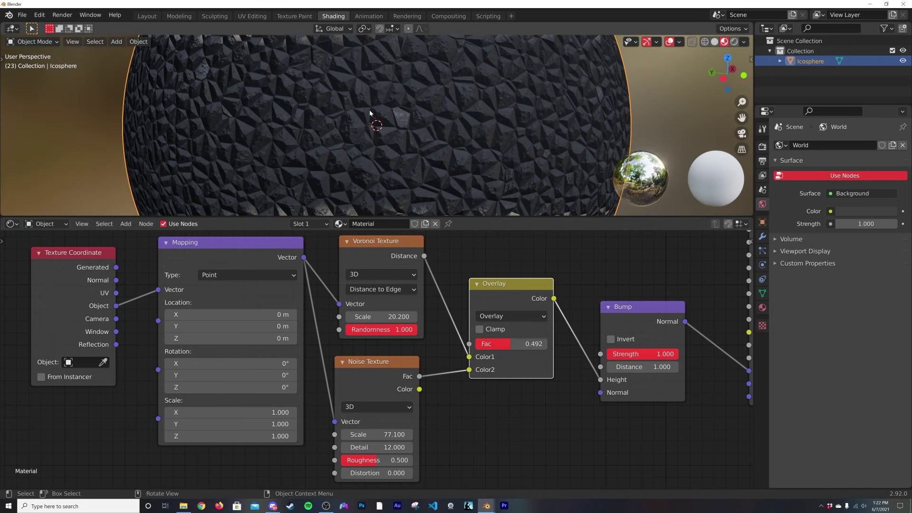
pyautogui.moveTo(370, 112); pyautogui.dragTo(392, 119, button='middle')
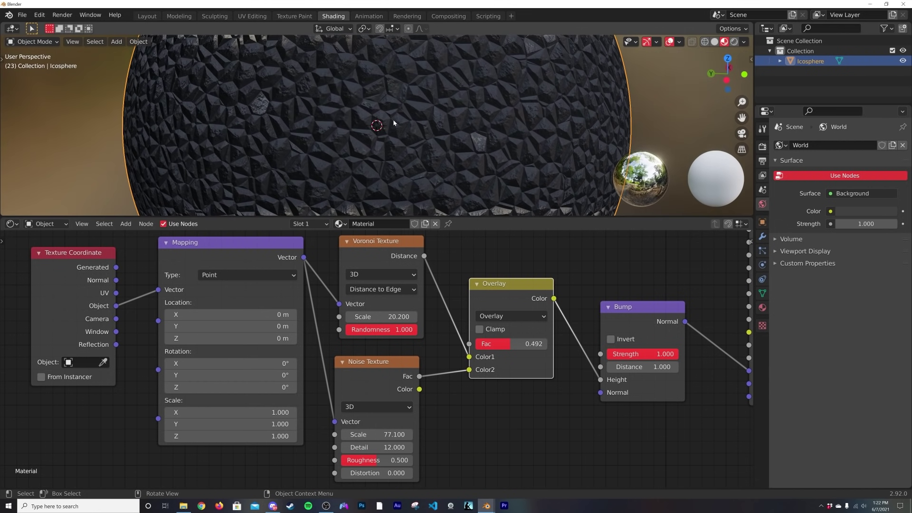
# - Set the Bump node's strength to 0.5
pyautogui.moveTo(373, 243); pyautogui.dragTo(372, 244)
pyautogui.moveTo(642, 354)
pyautogui.mouseDown()
pyautogui.moveTo(485, 354)
pyautogui.moveTo(613, 346)
pyautogui.mouseUp()
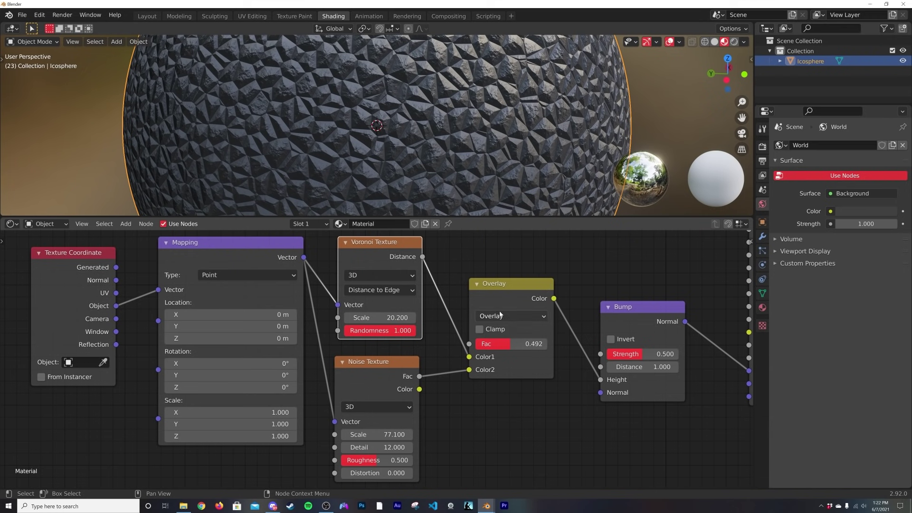
pyautogui.scroll(-4, 457, 190)
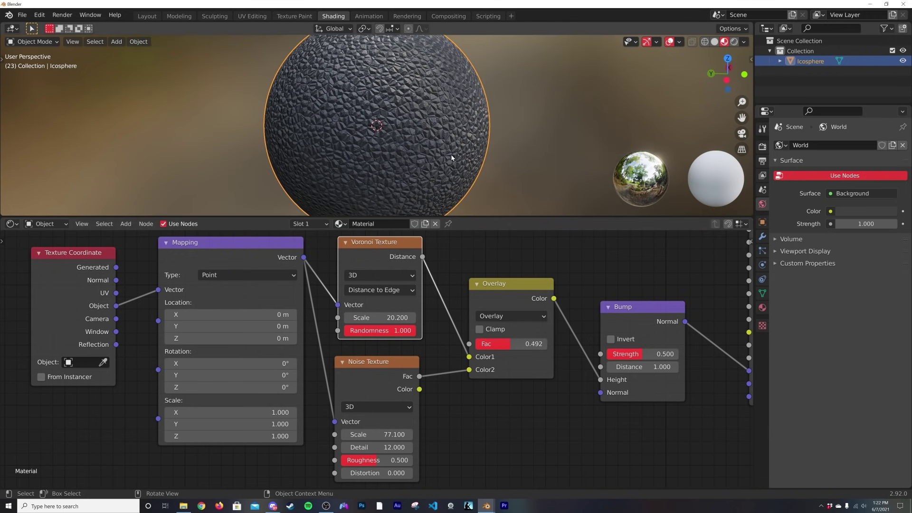
# - Duplicate the sphere in place and move the copy about 2.3 m along the negative Y axis, beside the original
pyautogui.hotkey('shift', 'd')
pyautogui.press('Escape')
pyautogui.scroll(-2, 98, 64)
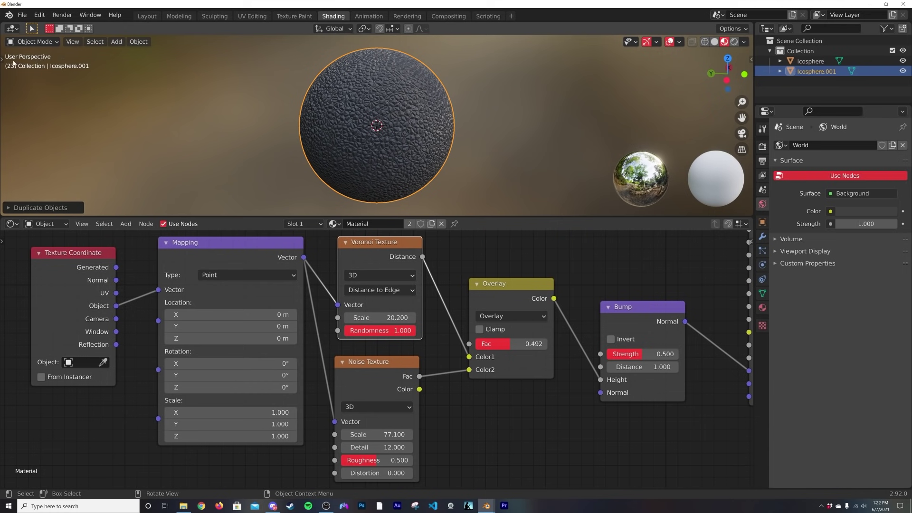
pyautogui.press('t')
pyautogui.click(16, 100)
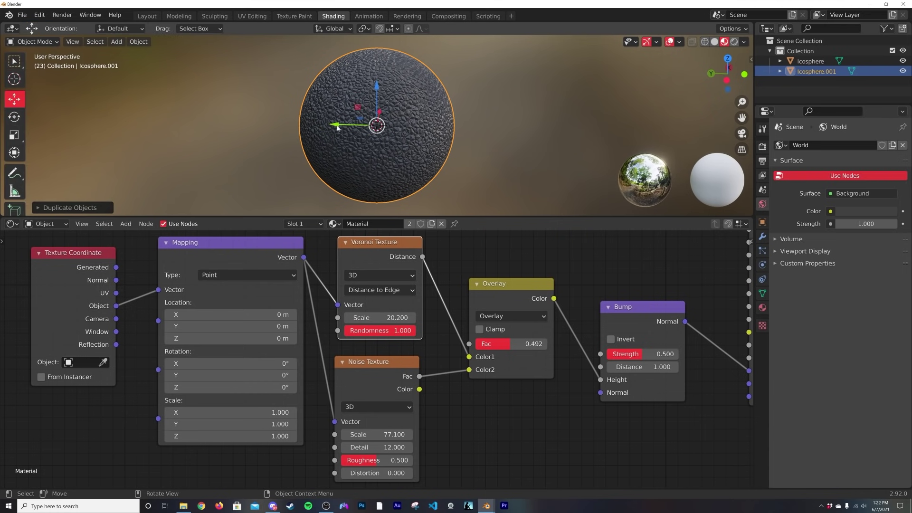
pyautogui.moveTo(337, 127); pyautogui.dragTo(513, 146)
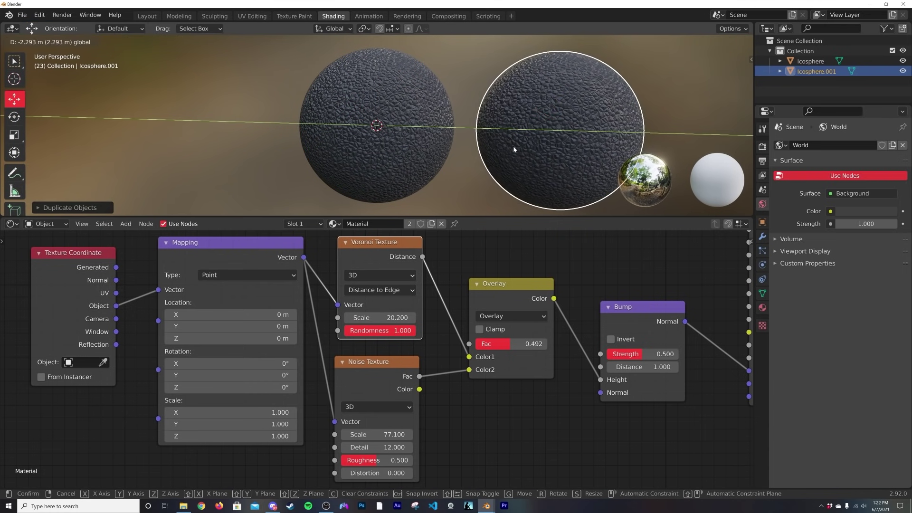
# - Make the duplicated sphere's material a single-user copy and bring that sphere into close view
pyautogui.click(408, 227)
pyautogui.moveTo(450, 177); pyautogui.dragTo(422, 145, button='middle')
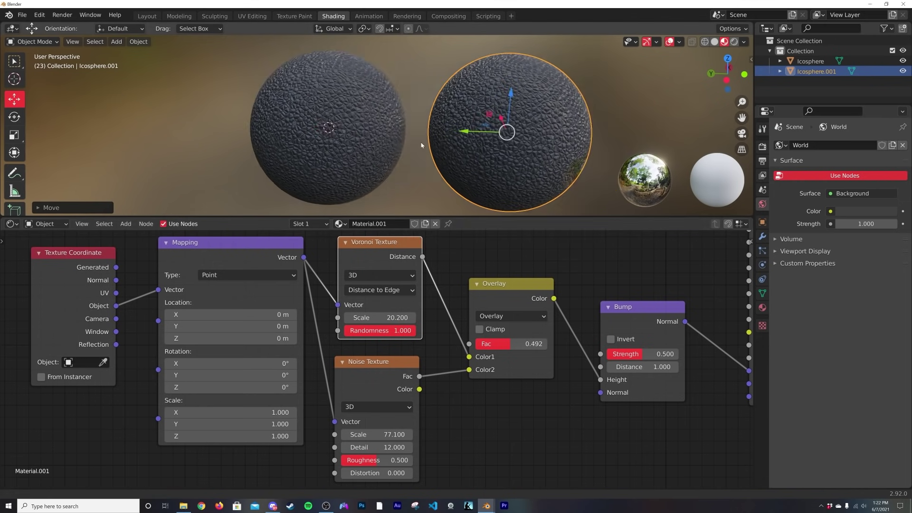
pyautogui.scroll(4, 489, 152)
pyautogui.keyDown('shift'); pyautogui.moveTo(538, 158); pyautogui.dragTo(443, 144, button='middle'); pyautogui.keyUp('shift')
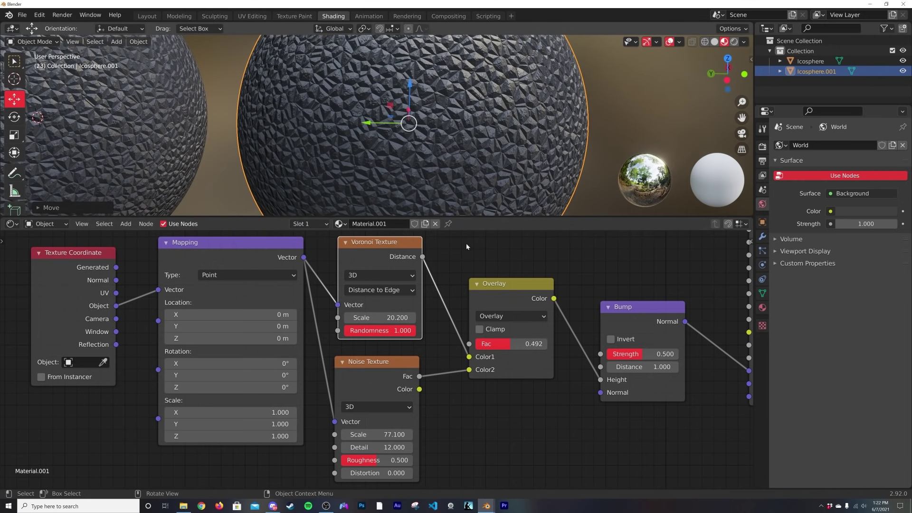
# - Remove the Overlay node while keeping the Voronoi Distance linked to the Bump Height, and move the Noise Texture node lower
pyautogui.moveTo(471, 359); pyautogui.dragTo(549, 351)
pyautogui.press('x')
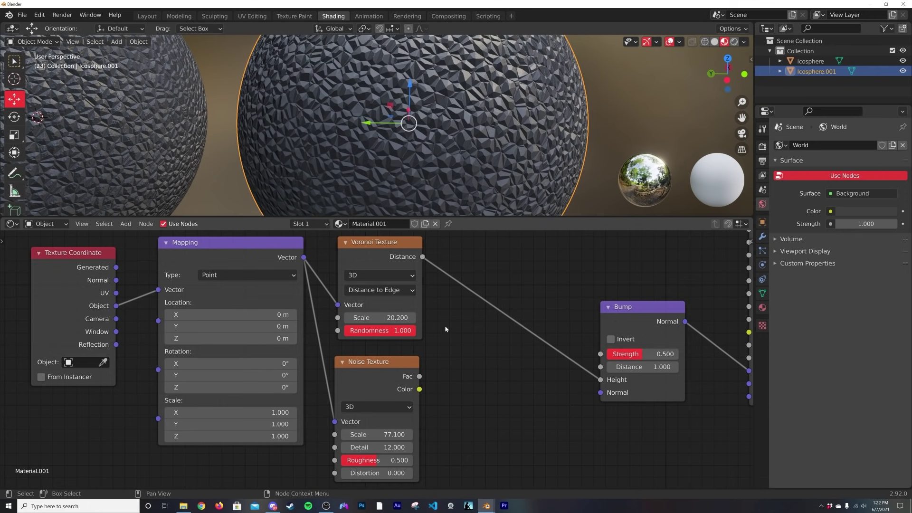
pyautogui.moveTo(380, 363); pyautogui.dragTo(402, 389)
pyautogui.scroll(1, 435, 167)
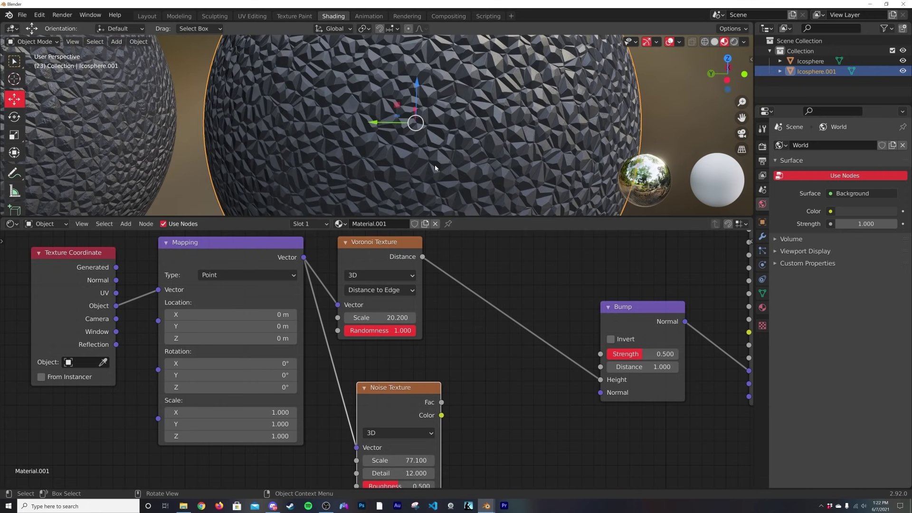
# - Shift the Texture Coordinate, Mapping and Noise Texture nodes farther left to free space before the Bump node
pyautogui.scroll(-2, 409, 383)
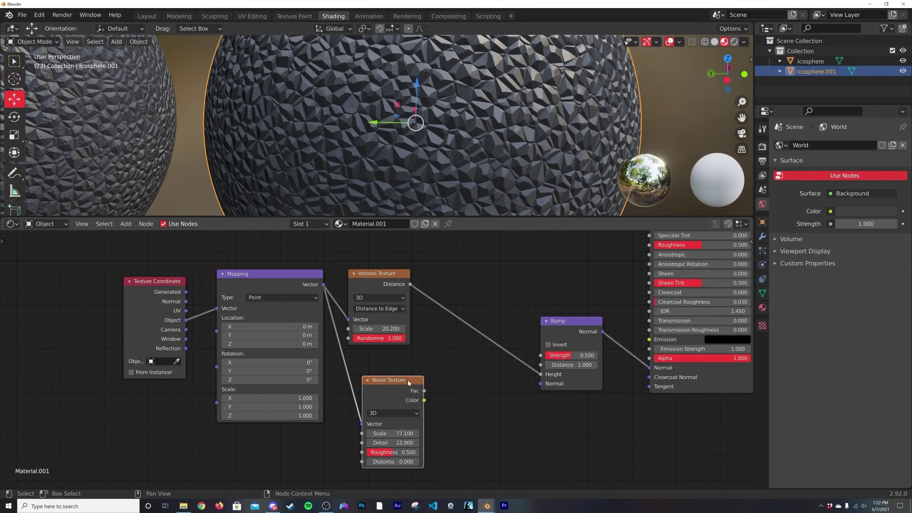
pyautogui.moveTo(105, 309); pyautogui.dragTo(252, 337)
pyautogui.press('g')
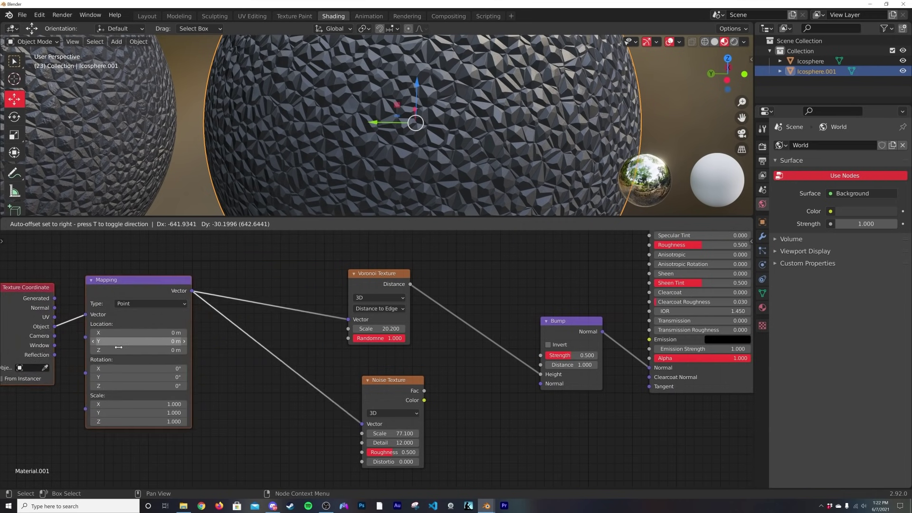
pyautogui.click(110, 351)
pyautogui.moveTo(393, 381); pyautogui.dragTo(323, 387)
# - Duplicate the Bump node, link the copy's Normal to the original Bump's Normal input, and connect the Noise Fac to the copy's Height
pyautogui.scroll(3, 472, 378)
pyautogui.moveTo(484, 369); pyautogui.dragTo(457, 341, button='middle')
pyautogui.click(598, 292)
pyautogui.hotkey('shift', 'd')
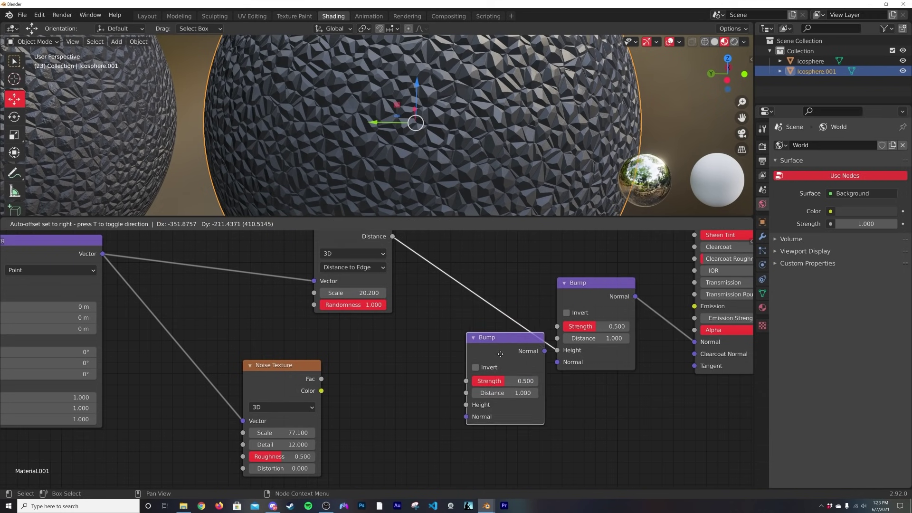
pyautogui.click(468, 382)
pyautogui.moveTo(503, 387); pyautogui.dragTo(555, 363)
pyautogui.moveTo(321, 380); pyautogui.dragTo(426, 429)
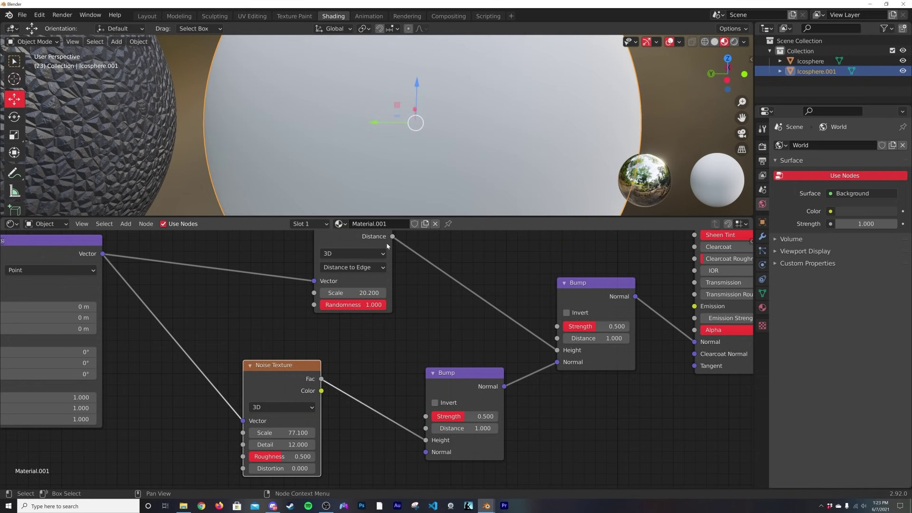
# - Compare the surface detail of the Overlay-mixed sphere with that of the sphere using two chained Bump nodes
pyautogui.moveTo(387, 246); pyautogui.dragTo(379, 294, button='middle')
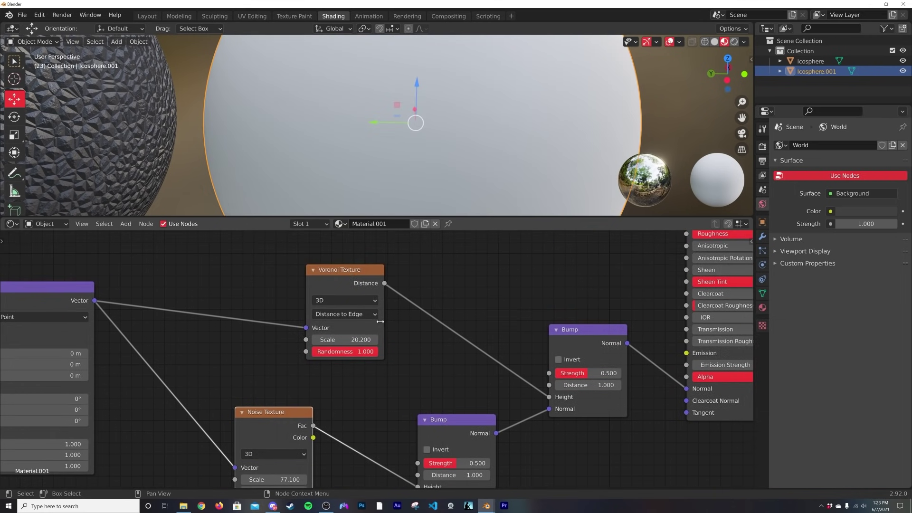
pyautogui.click(337, 274)
pyautogui.scroll(2, 480, 114)
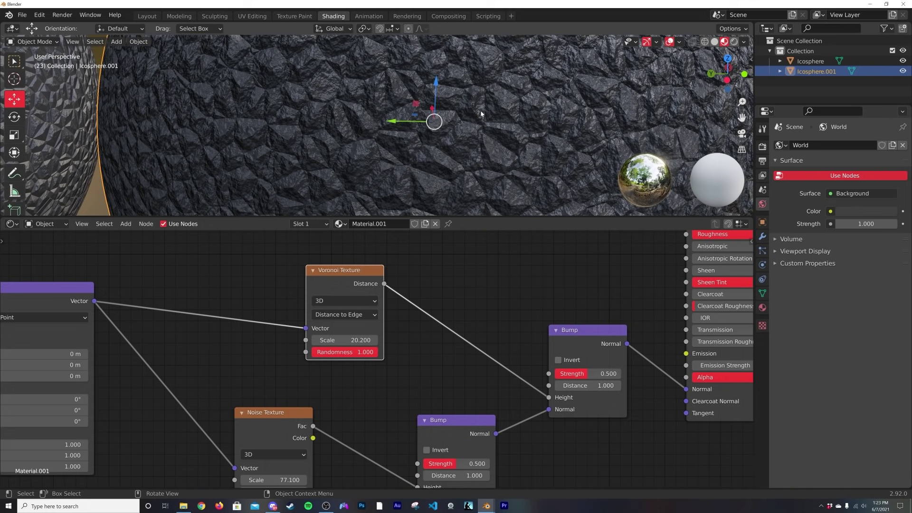
pyautogui.moveTo(260, 168); pyautogui.dragTo(561, 133, button='middle')
pyautogui.keyDown('shift'); pyautogui.moveTo(214, 140); pyautogui.dragTo(350, 138, button='middle'); pyautogui.keyUp('shift')
pyautogui.scroll(-2, 350, 138)
pyautogui.scroll(2, 432, 121)
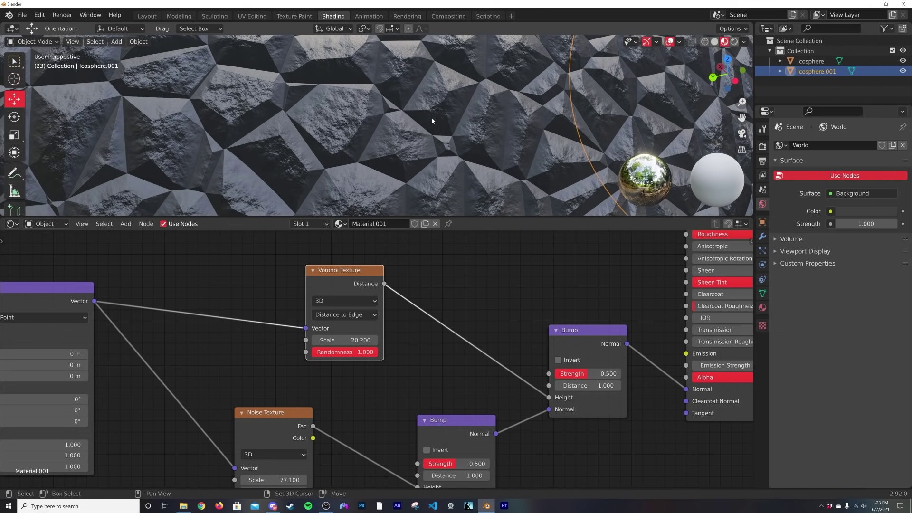
pyautogui.scroll(-4, 333, 152)
pyautogui.scroll(2, 333, 152)
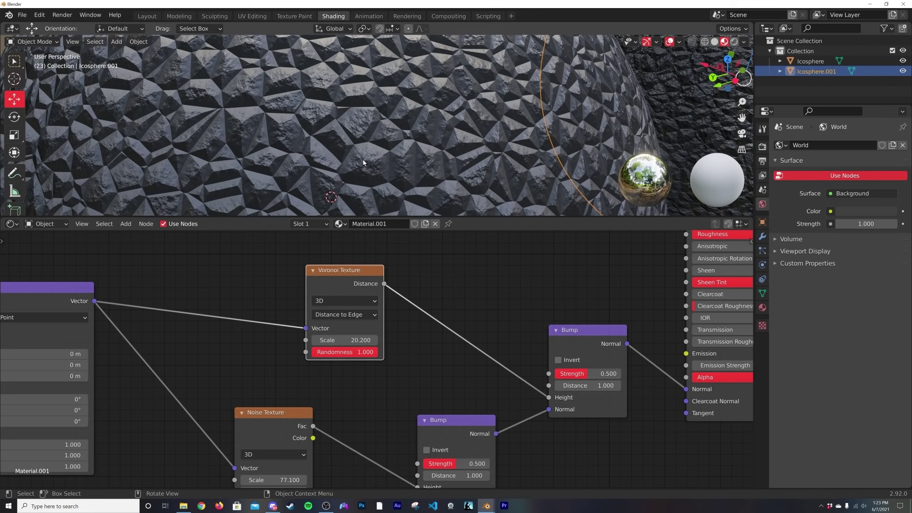
pyautogui.keyDown('shift'); pyautogui.moveTo(367, 129); pyautogui.dragTo(93, 140, button='middle'); pyautogui.keyUp('shift')
pyautogui.keyDown('shift'); pyautogui.moveTo(464, 124); pyautogui.dragTo(283, 176, button='middle'); pyautogui.keyUp('shift')
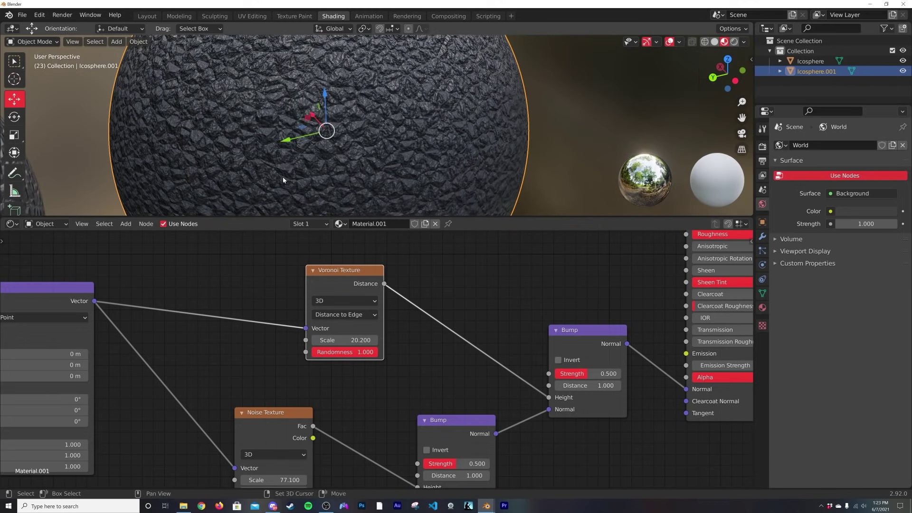
pyautogui.moveTo(358, 143)
pyautogui.mouseDown(button='middle')
pyautogui.moveTo(392, 118)
pyautogui.moveTo(359, 145)
pyautogui.mouseUp(button='middle')
pyautogui.scroll(3, 361, 139)
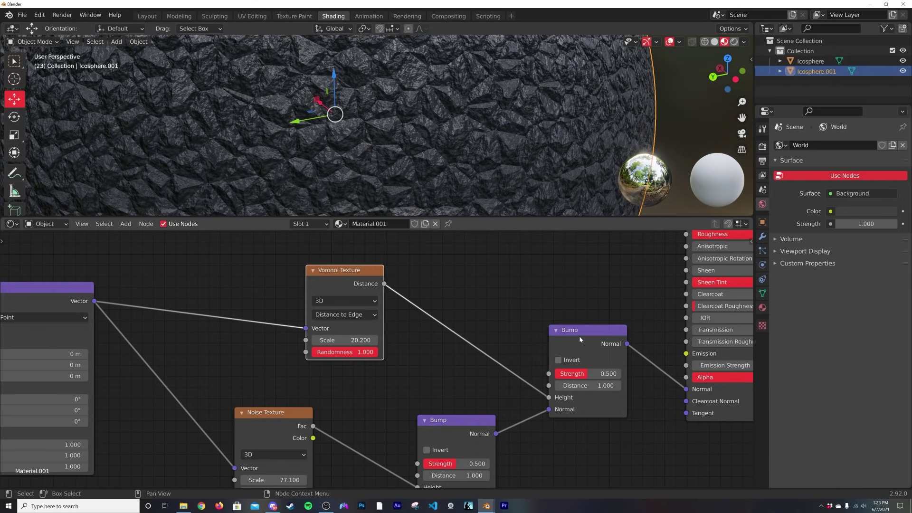
# - Lower the strength of the Bump node fed by the Noise Texture to 0.161
pyautogui.moveTo(541, 343); pyautogui.dragTo(604, 278, button='middle')
pyautogui.moveTo(546, 398); pyautogui.dragTo(486, 399)
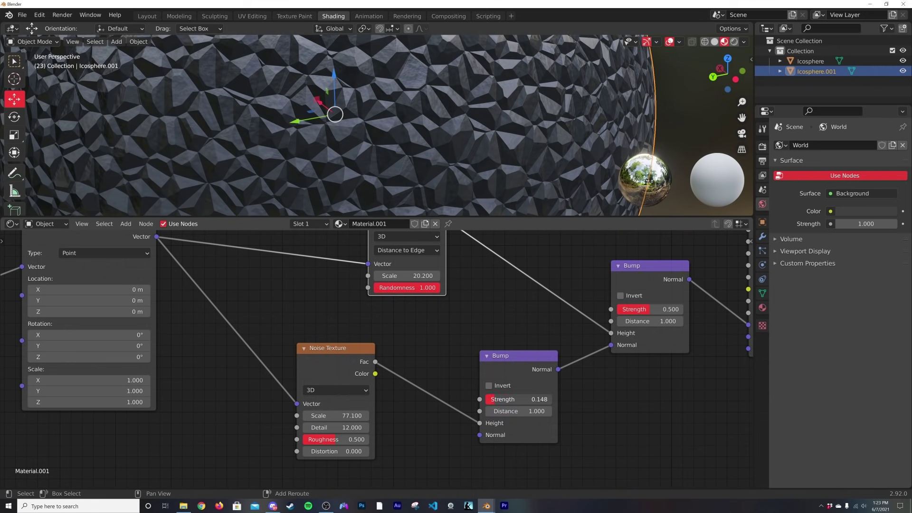
pyautogui.moveTo(518, 399); pyautogui.dragTo(520, 399)
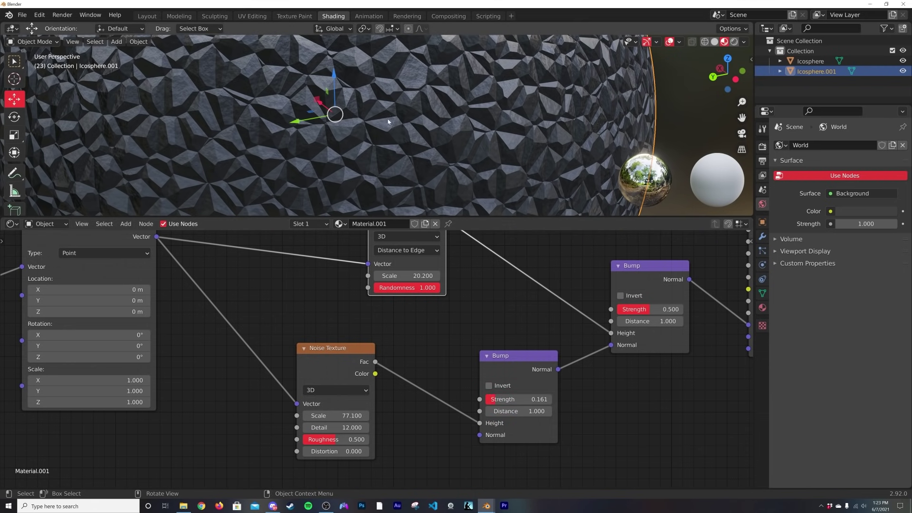
# - Raise the strength of the Bump node fed by the Voronoi Texture to 0.635 and nudge both texture nodes
pyautogui.moveTo(400, 237); pyautogui.dragTo(398, 268, button='middle')
pyautogui.moveTo(397, 242); pyautogui.dragTo(390, 248)
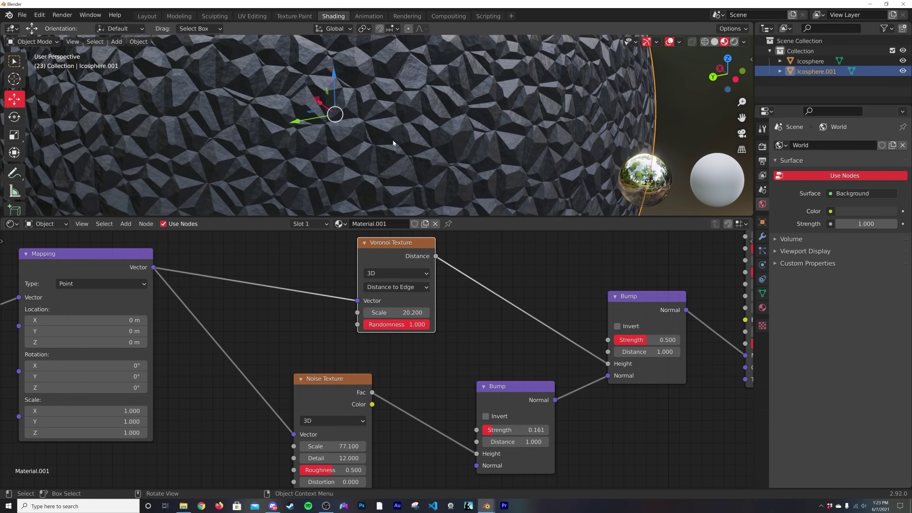
pyautogui.moveTo(504, 334); pyautogui.dragTo(495, 293, button='middle')
pyautogui.moveTo(658, 298); pyautogui.dragTo(666, 298)
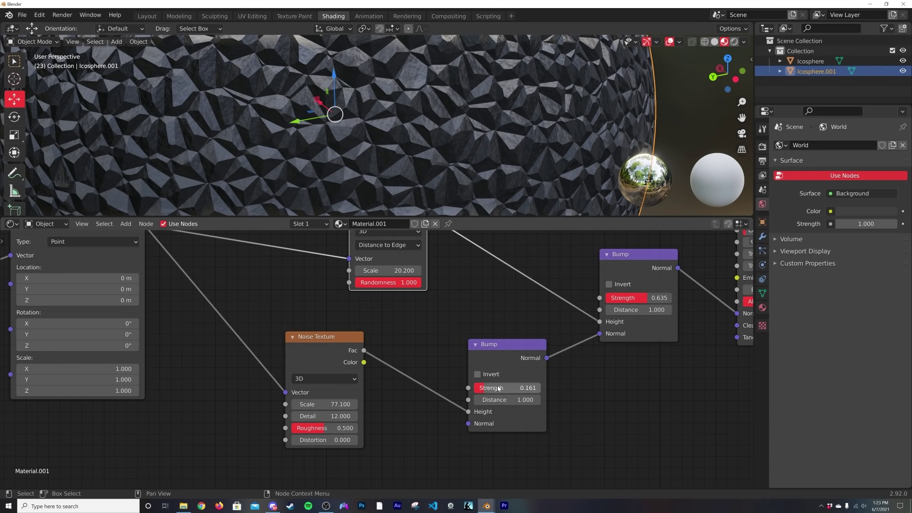
pyautogui.moveTo(312, 359); pyautogui.dragTo(313, 364)
pyautogui.scroll(3, 397, 167)
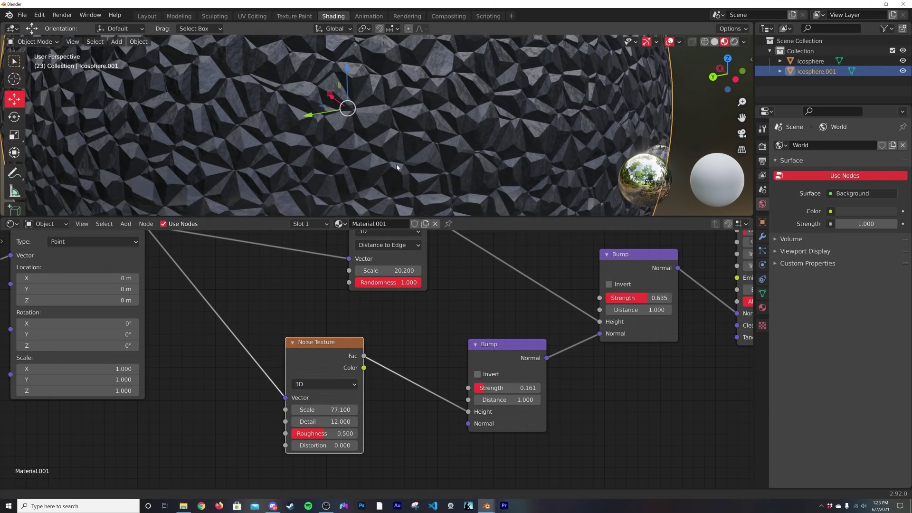
# - Duplicate the sphere with two chained Bump nodes, place the copy beside it and give the copy its own single-user material
pyautogui.keyDown('shift'); pyautogui.moveTo(397, 167); pyautogui.dragTo(426, 176, button='middle'); pyautogui.keyUp('shift')
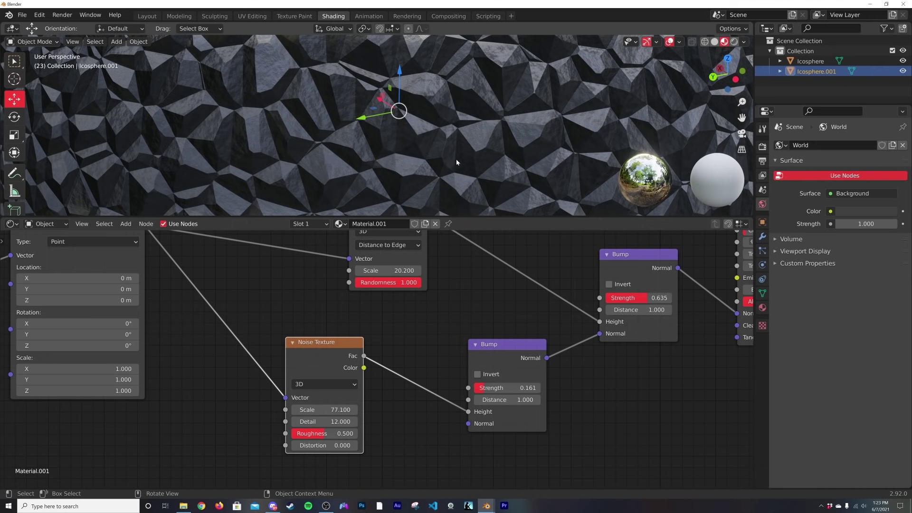
pyautogui.scroll(-2, 400, 321)
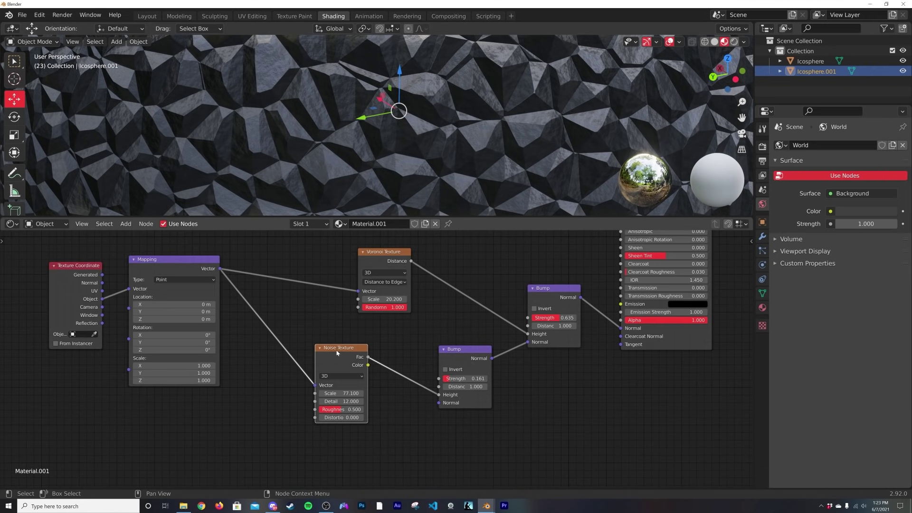
pyautogui.scroll(-8, 419, 144)
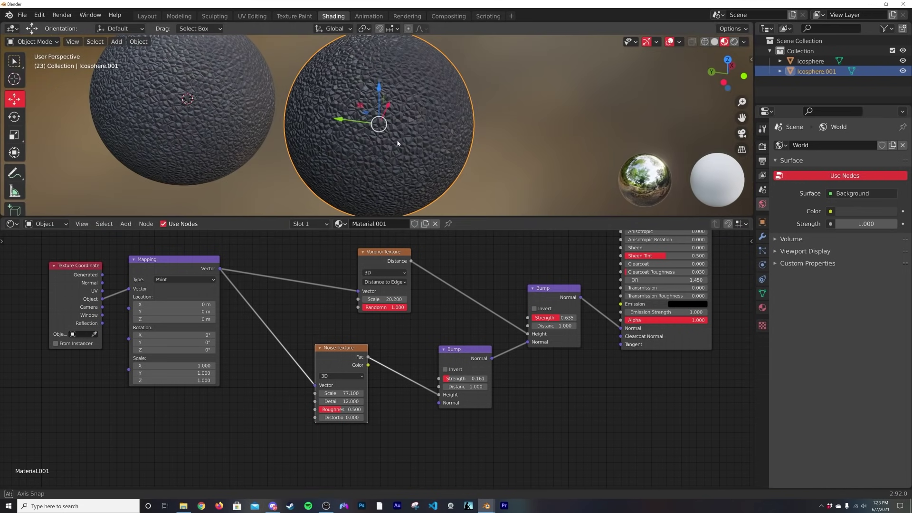
pyautogui.hotkey('shift', 'd')
pyautogui.rightClick(506, 136)
pyautogui.scroll(-4, 401, 190)
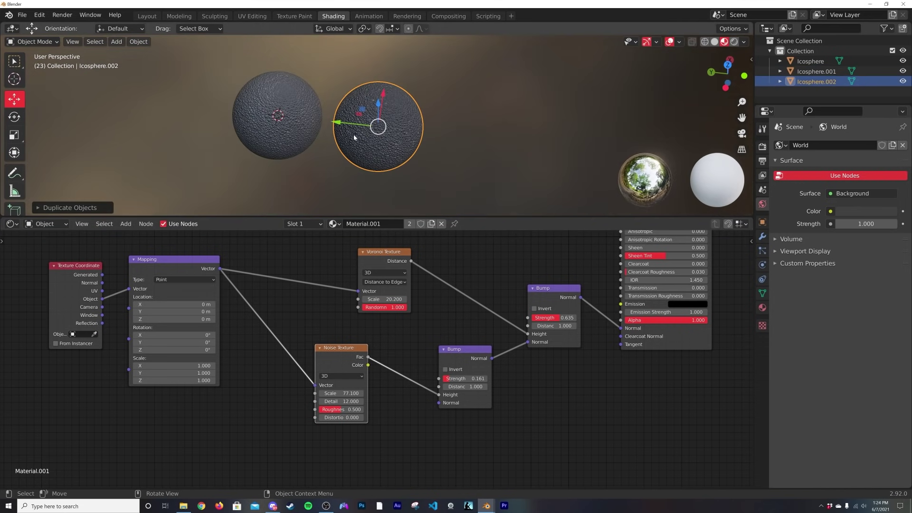
pyautogui.moveTo(361, 125); pyautogui.dragTo(425, 139)
pyautogui.click(475, 138)
pyautogui.click(409, 224)
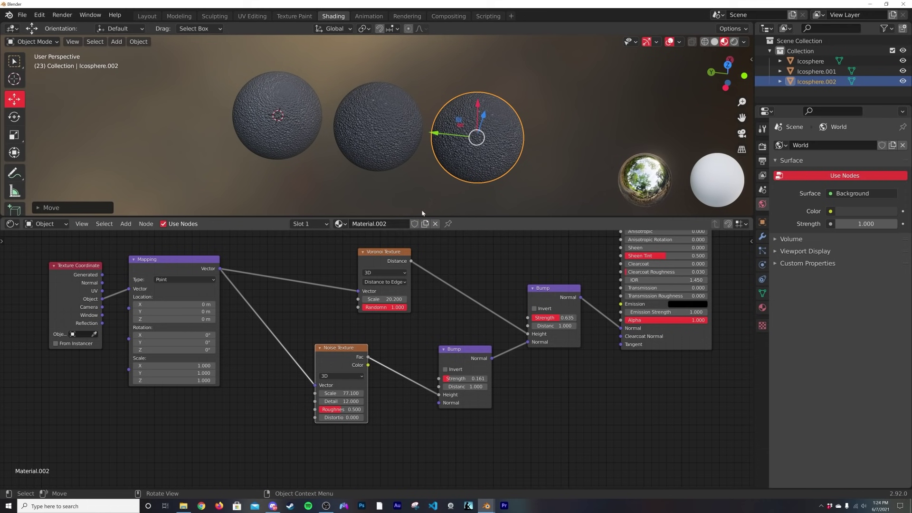
# - Delete the Noise Texture and the Bump node it feeds from the new sphere's material
pyautogui.scroll(3, 528, 148)
pyautogui.keyDown('shift'); pyautogui.moveTo(528, 149); pyautogui.dragTo(356, 148, button='middle'); pyautogui.keyUp('shift')
pyautogui.scroll(4, 361, 148)
pyautogui.keyDown('shift'); pyautogui.moveTo(412, 165); pyautogui.dragTo(414, 103, button='middle'); pyautogui.keyUp('shift')
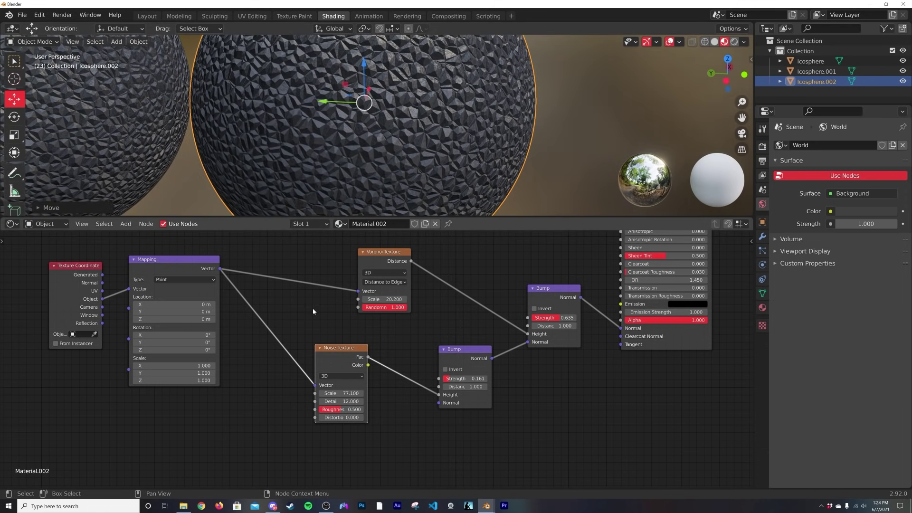
pyautogui.moveTo(318, 329); pyautogui.dragTo(460, 405)
pyautogui.press('x')
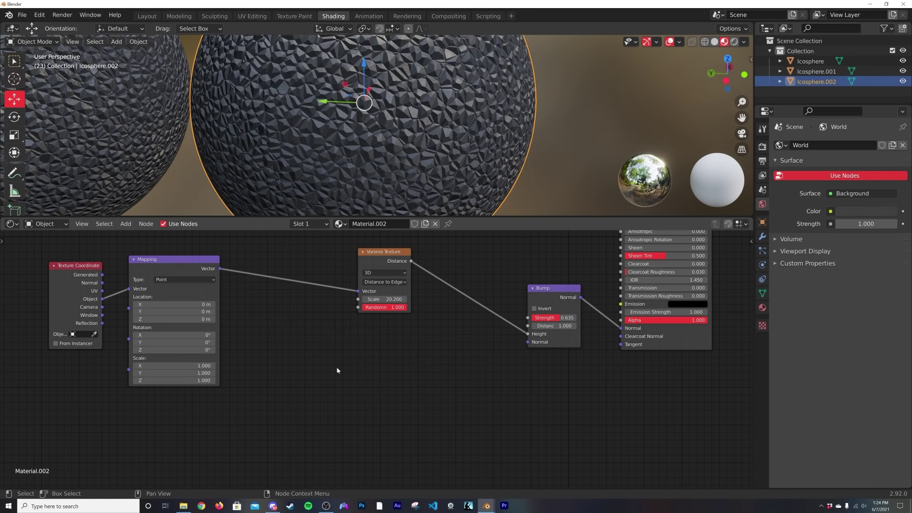
# - Move the Voronoi Texture and Mapping nodes closer to the Bump node, leaving a gap after Texture Coordinate
pyautogui.scroll(-2, 284, 322)
pyautogui.moveTo(377, 293); pyautogui.dragTo(423, 317)
pyautogui.moveTo(239, 291); pyautogui.dragTo(348, 304)
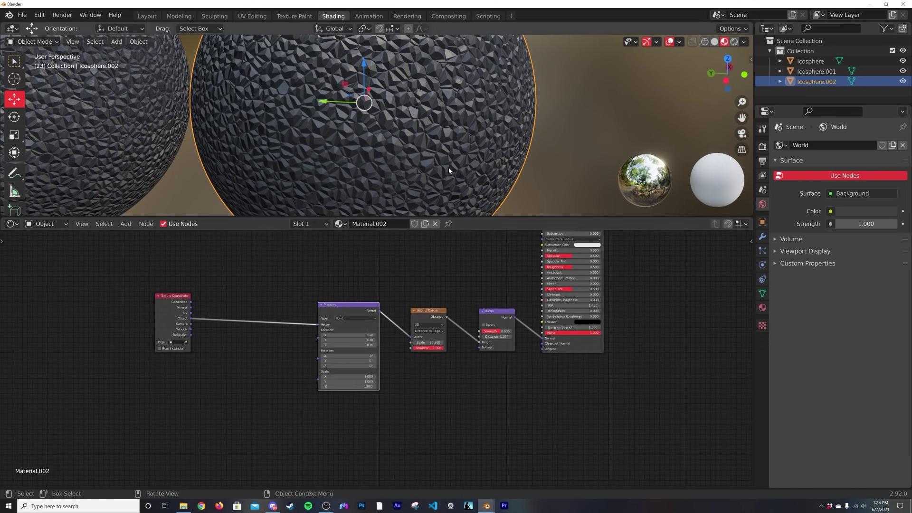
# - Insert a Noise Texture on the link between Texture Coordinate and Mapping and align it with the node row
pyautogui.moveTo(449, 168); pyautogui.dragTo(452, 151, button='middle')
pyautogui.scroll(1, 273, 301)
pyautogui.scroll(1, 273, 304)
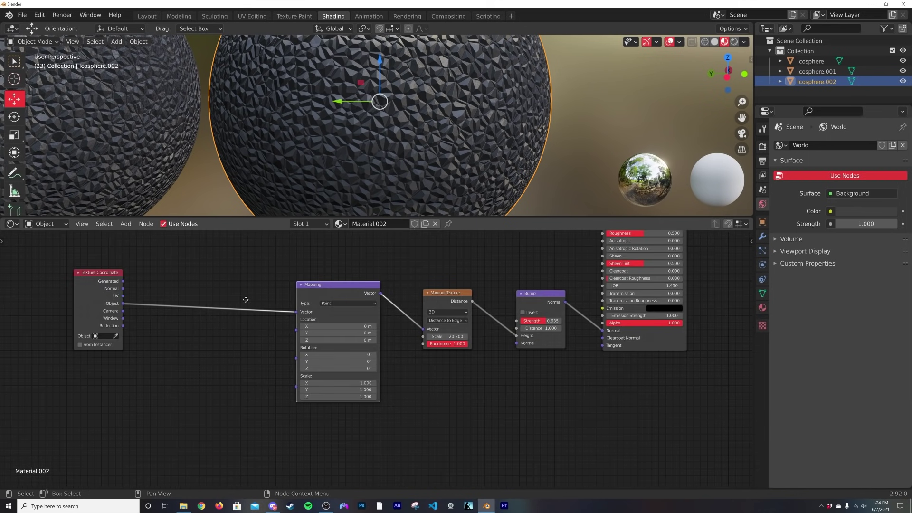
pyautogui.moveTo(246, 300); pyautogui.dragTo(382, 319, button='middle')
pyautogui.scroll(3, 388, 181)
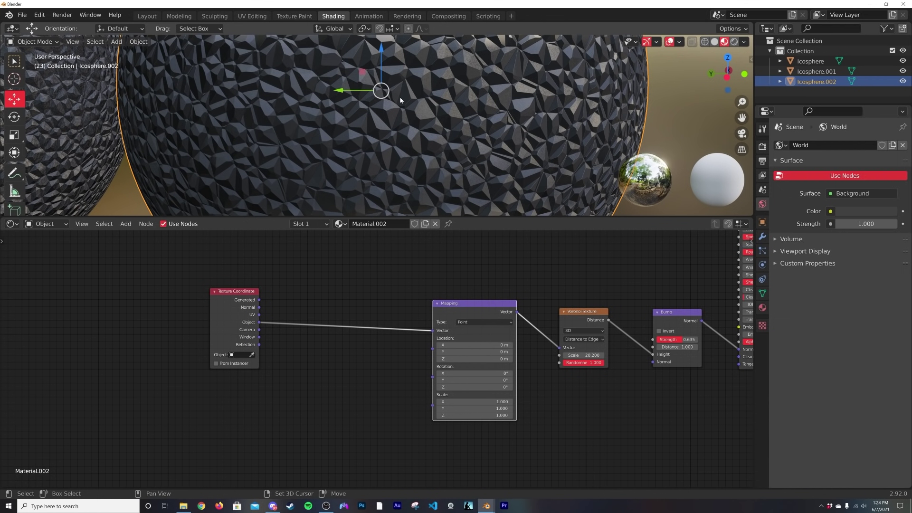
pyautogui.keyDown('shift'); pyautogui.moveTo(400, 196); pyautogui.dragTo(400, 216, button='middle'); pyautogui.keyUp('shift')
pyautogui.hotkey('shift', 'a')
pyautogui.click(364, 274)
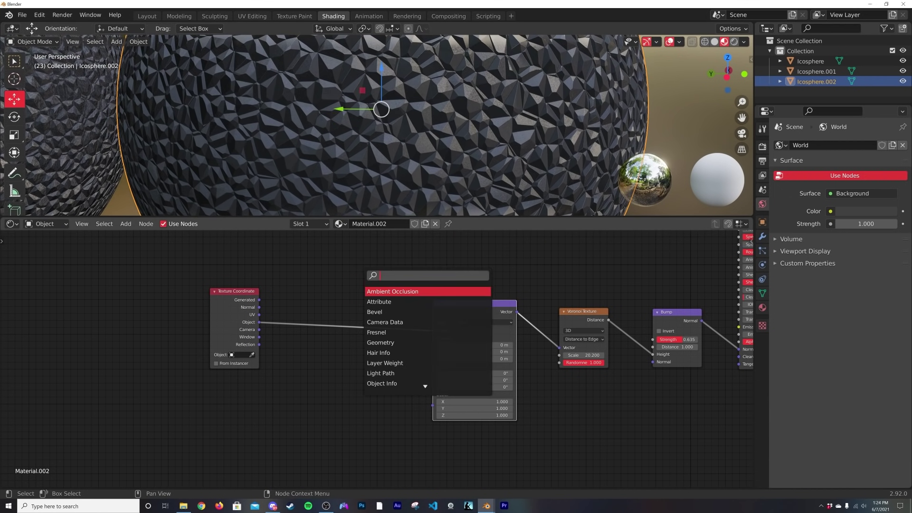
pyautogui.write('noi')
pyautogui.click(375, 292)
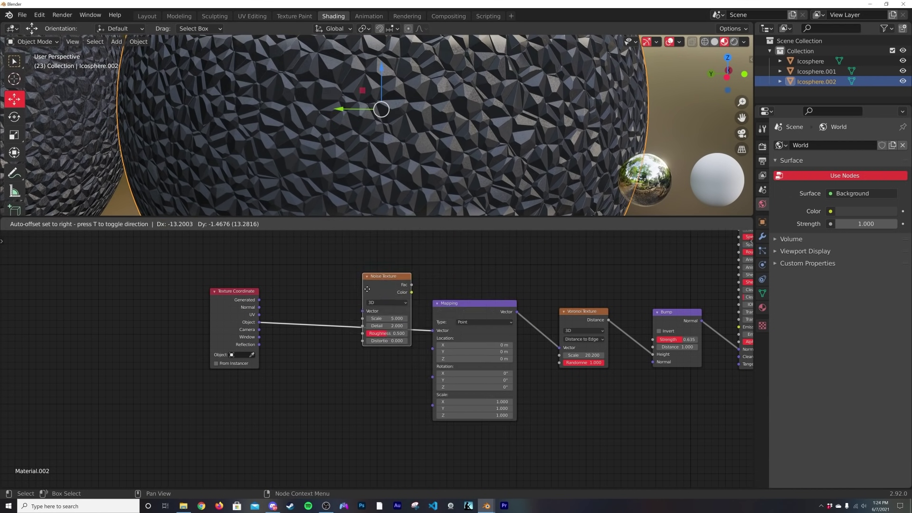
pyautogui.click(335, 298)
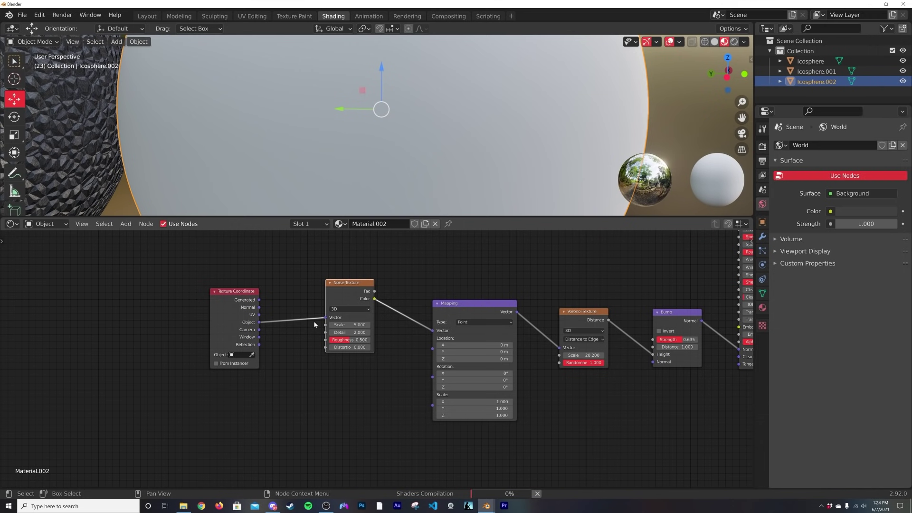
pyautogui.moveTo(333, 291); pyautogui.dragTo(336, 311)
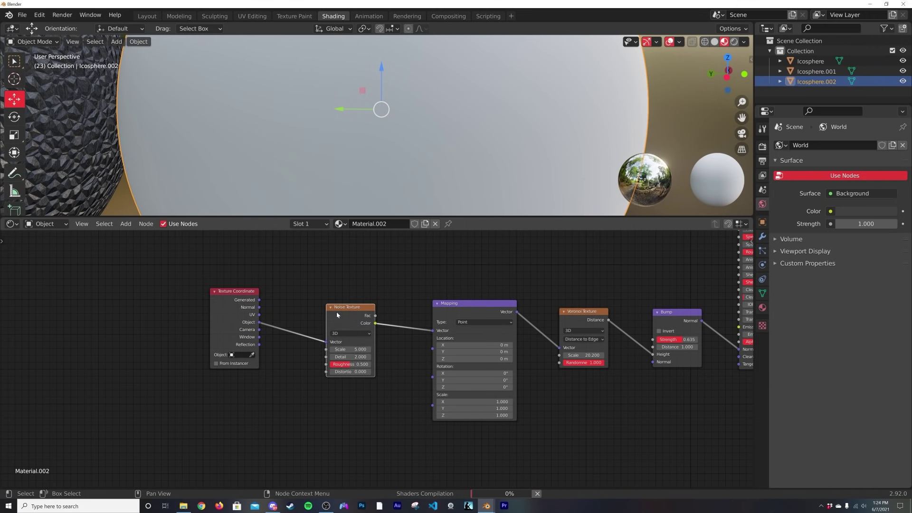
# - Set the new Noise Texture's Detail to 12 and compare the sphere's surface with the neighbouring one
pyautogui.doubleClick(349, 357)
pyautogui.write('12')
pyautogui.press('Return')
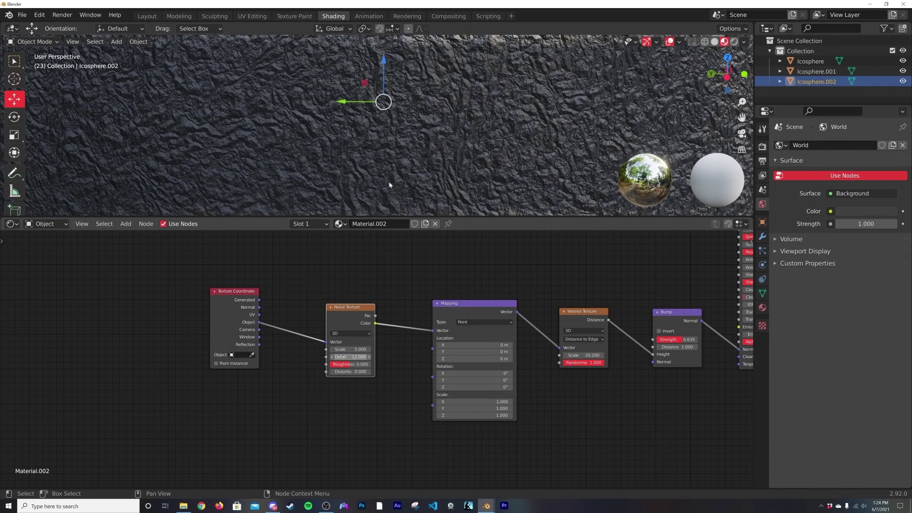
pyautogui.scroll(-2, 452, 103)
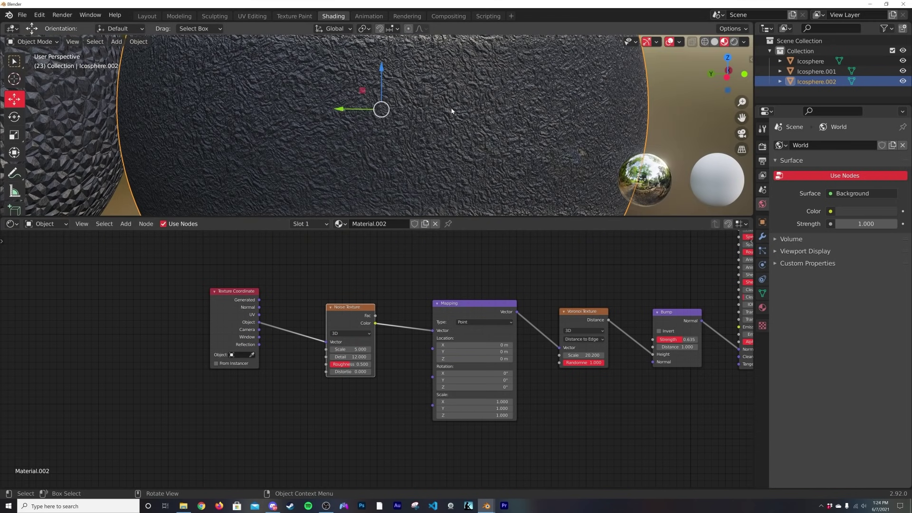
pyautogui.scroll(2, 404, 285)
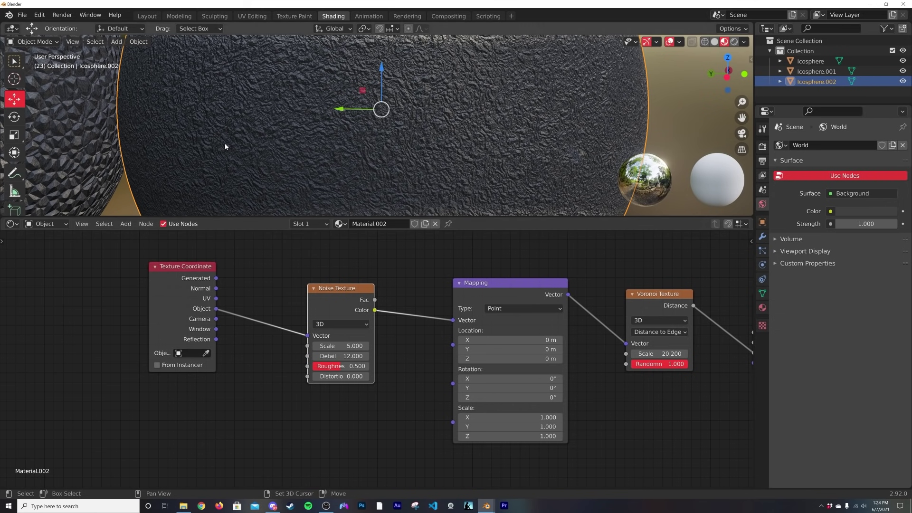
pyautogui.keyDown('shift'); pyautogui.moveTo(202, 145); pyautogui.dragTo(481, 152, button='middle'); pyautogui.keyUp('shift')
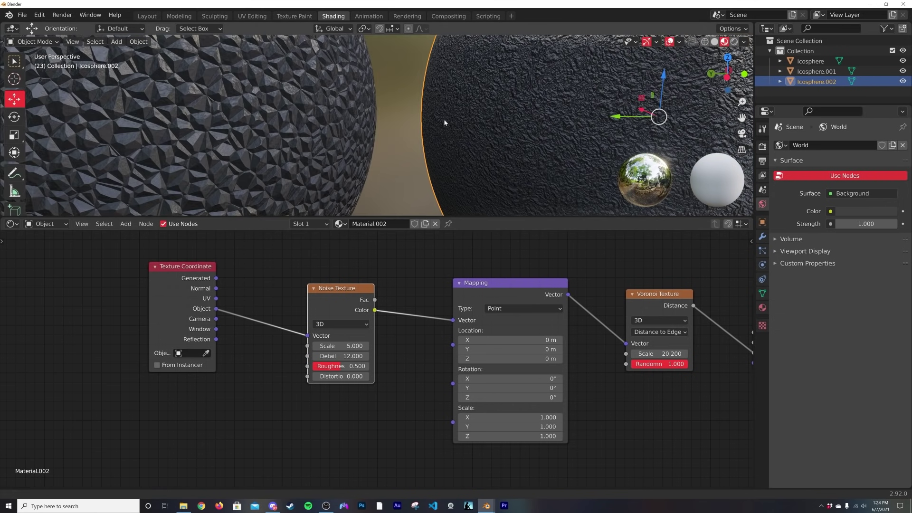
pyautogui.press('KP_Decimal')
# - Insert a MixRGB node between Noise Texture and Mapping and connect Texture Coordinate's Object output to its Color2
pyautogui.hotkey('shift', 'a')
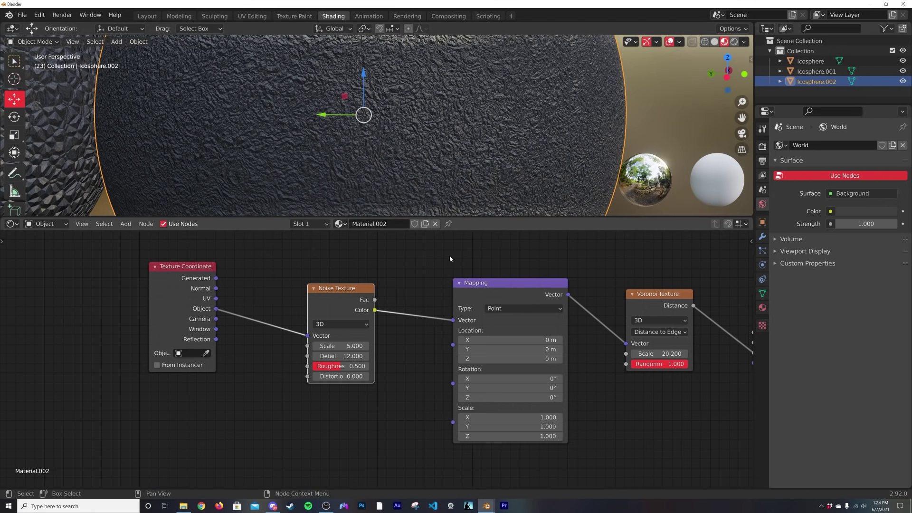
pyautogui.click(438, 262)
pyautogui.hotkey('shift', 'a')
pyautogui.write('s')
pyautogui.write('mi')
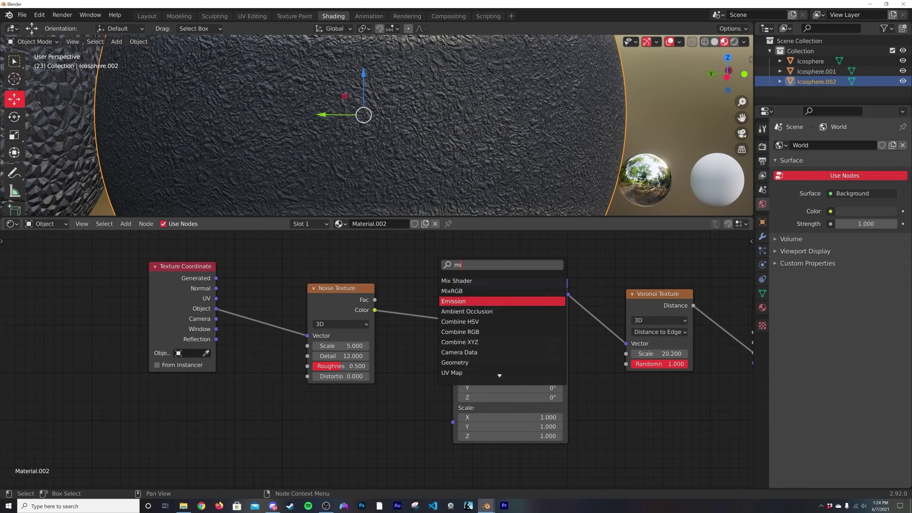
pyautogui.click(454, 291)
pyautogui.click(447, 314)
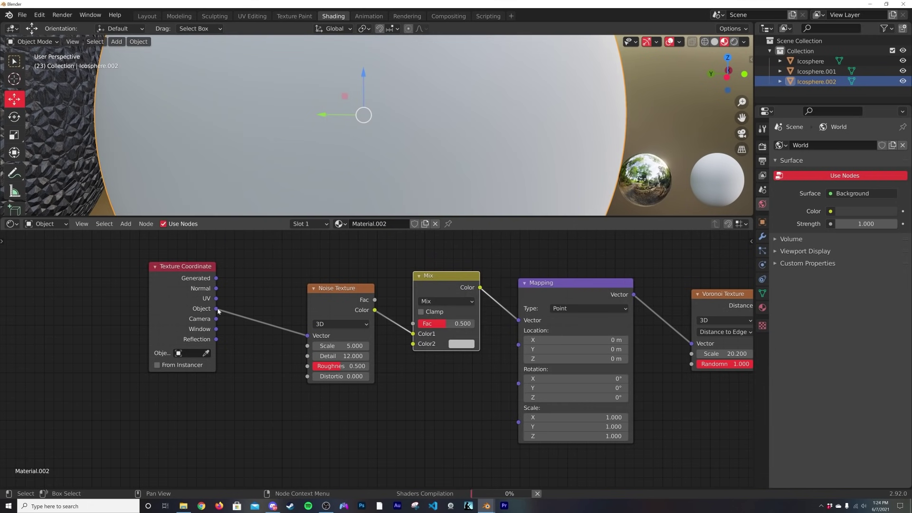
pyautogui.moveTo(218, 311); pyautogui.dragTo(413, 350)
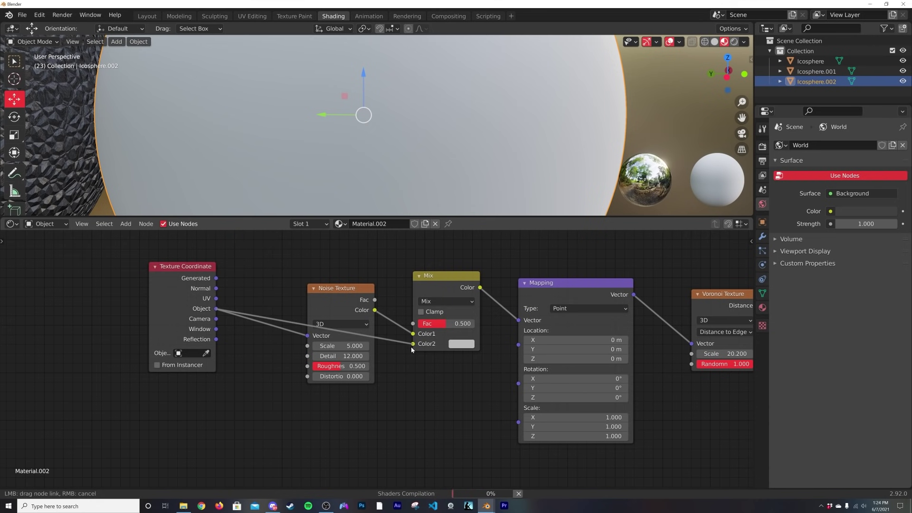
pyautogui.moveTo(474, 366); pyautogui.dragTo(470, 354)
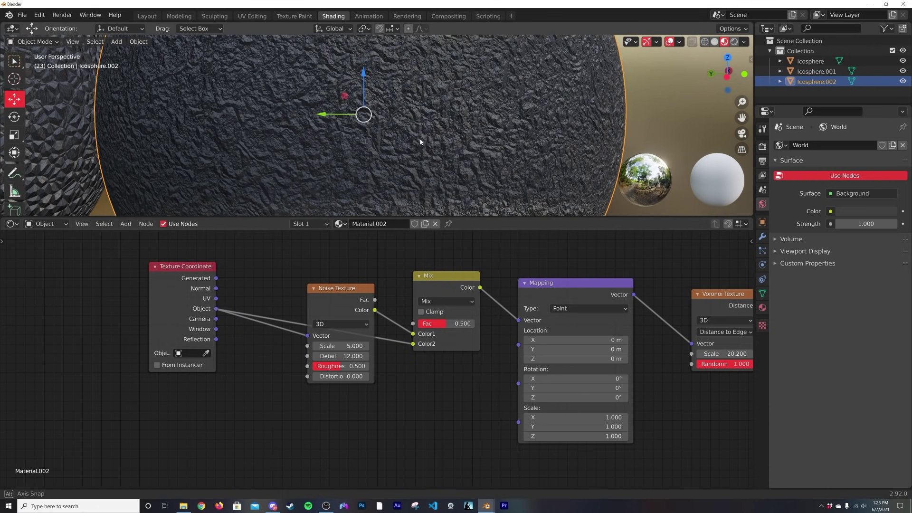
# - Raise the Mix node's Fac to 1.000
pyautogui.moveTo(448, 325); pyautogui.dragTo(477, 325)
pyautogui.scroll(2, 470, 326)
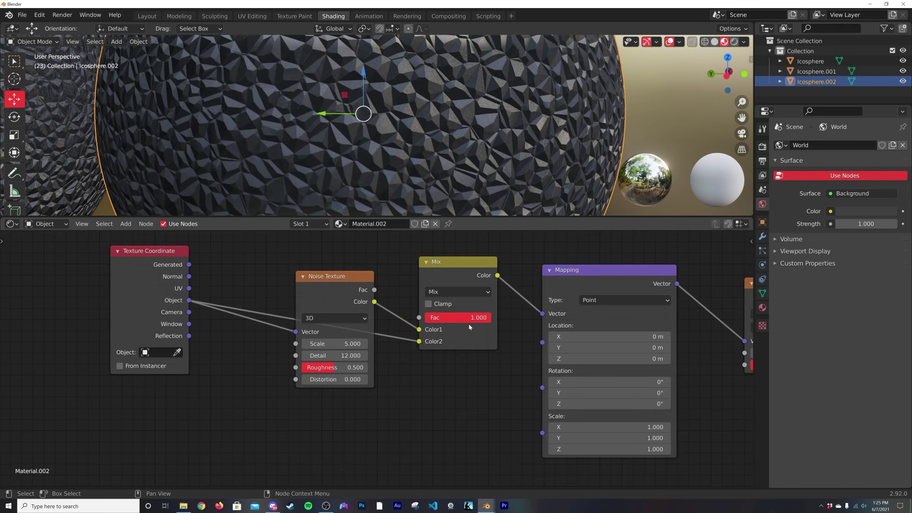
pyautogui.moveTo(470, 326); pyautogui.dragTo(453, 353, button='middle')
pyautogui.moveTo(752, 313); pyautogui.dragTo(632, 314, button='middle')
pyautogui.keyDown('shift'); pyautogui.moveTo(340, 342); pyautogui.dragTo(340, 341, button='middle'); pyautogui.keyUp('shift')
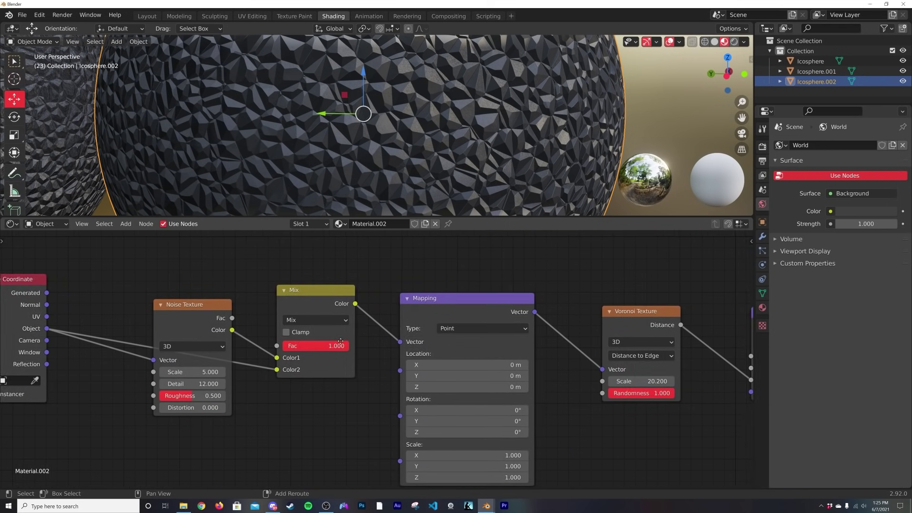
pyautogui.keyDown('ctrl'); pyautogui.hscroll(-4, 341, 341); pyautogui.keyUp('ctrl')
# - Try the Mix node's Fac at 0.000, shift the Noise Texture node slightly, and return Fac to 1.000
pyautogui.moveTo(454, 350); pyautogui.dragTo(398, 352)
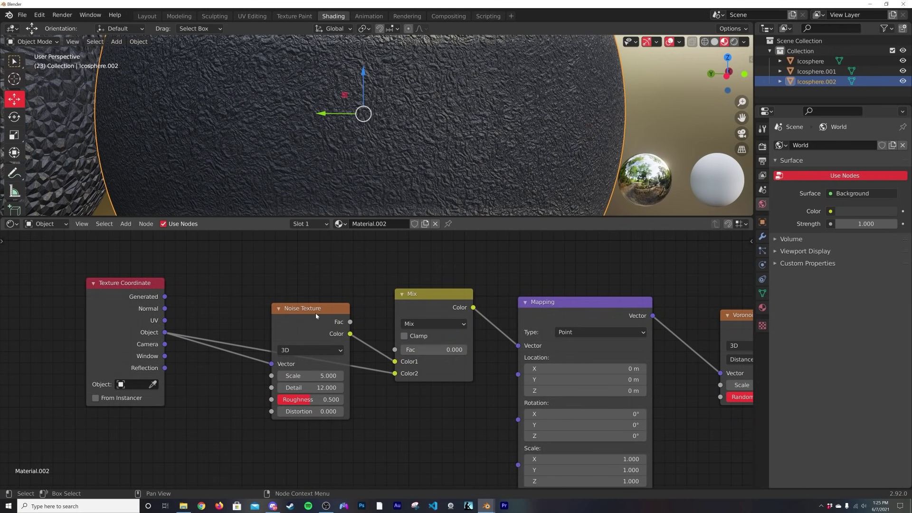
pyautogui.moveTo(298, 318); pyautogui.dragTo(288, 302)
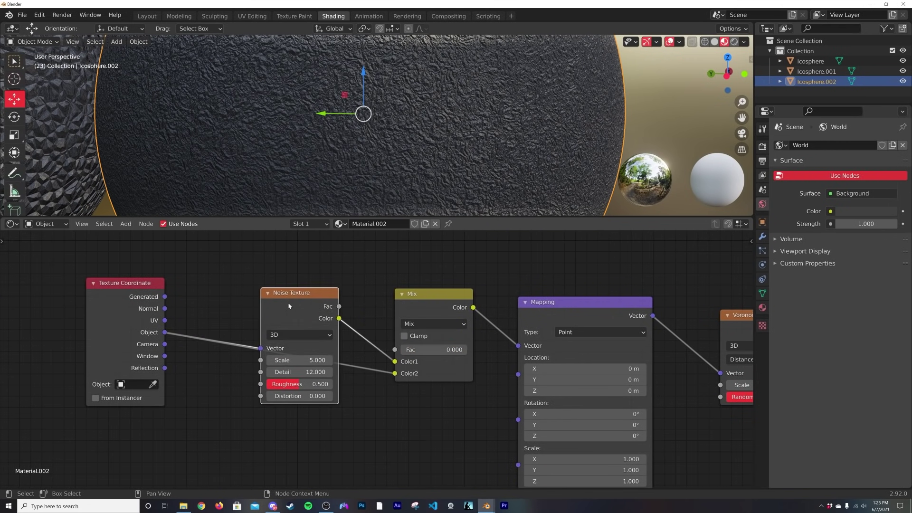
pyautogui.moveTo(435, 349); pyautogui.dragTo(480, 350)
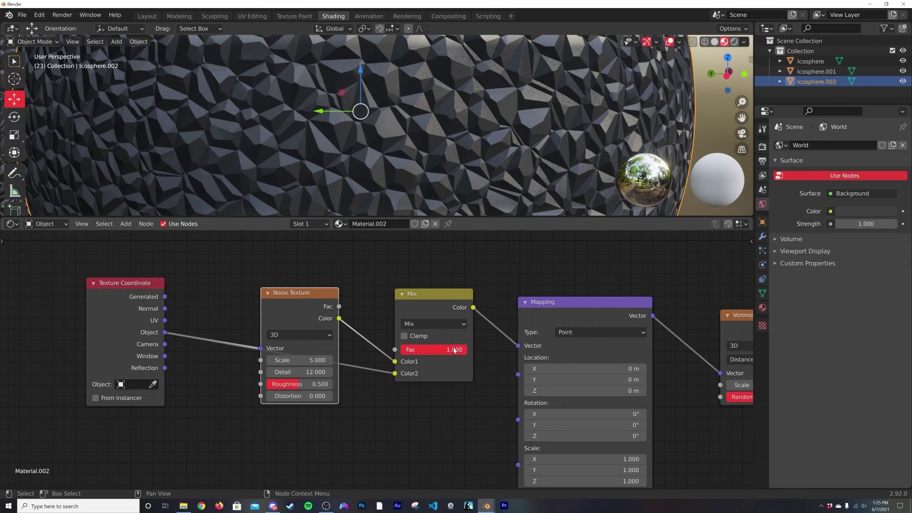
# - Fine-tune the Mix node's Fac by comparing 0.915 with 1.000, and settle on 0.919
pyautogui.moveTo(454, 350); pyautogui.dragTo(449, 350)
pyautogui.scroll(-1, 466, 146)
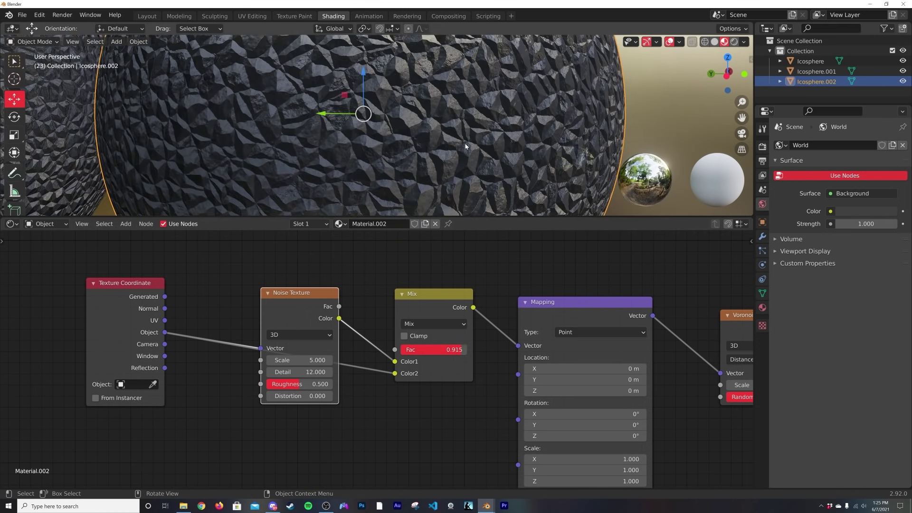
pyautogui.scroll(1, 465, 146)
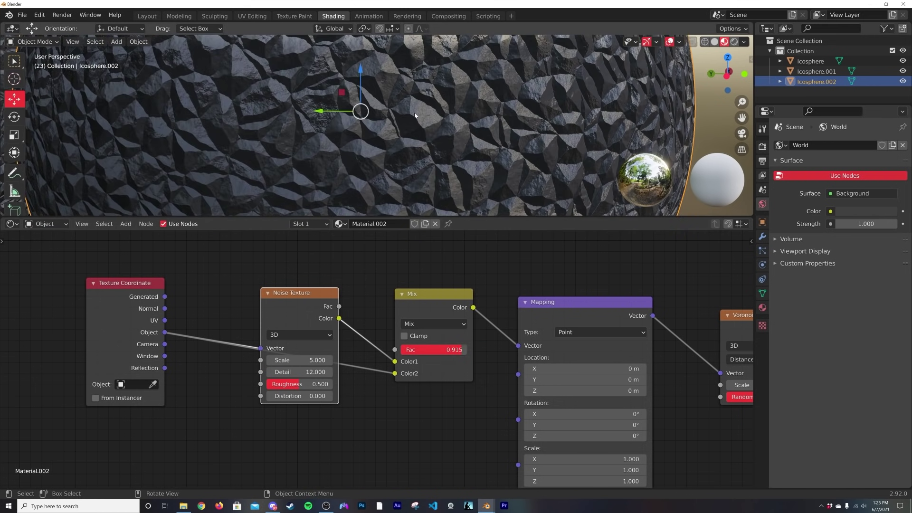
pyautogui.scroll(2, 414, 113)
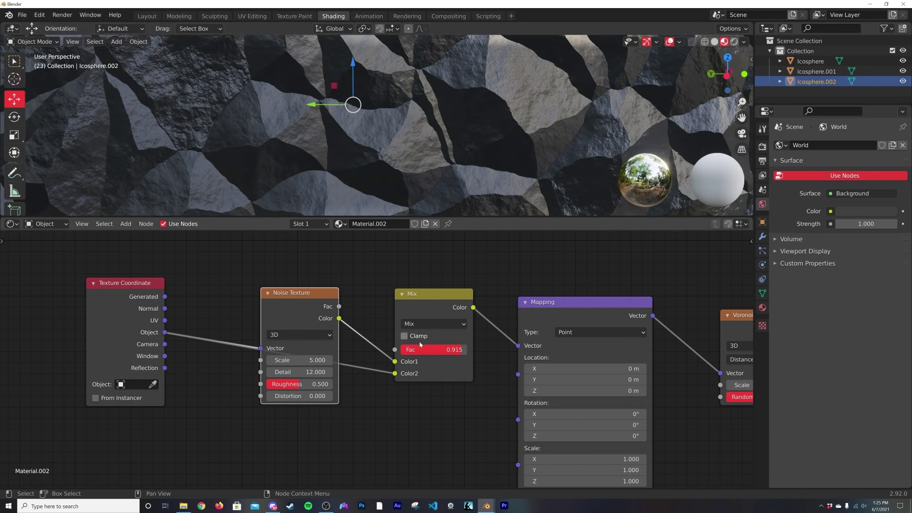
pyautogui.moveTo(423, 350); pyautogui.dragTo(467, 350)
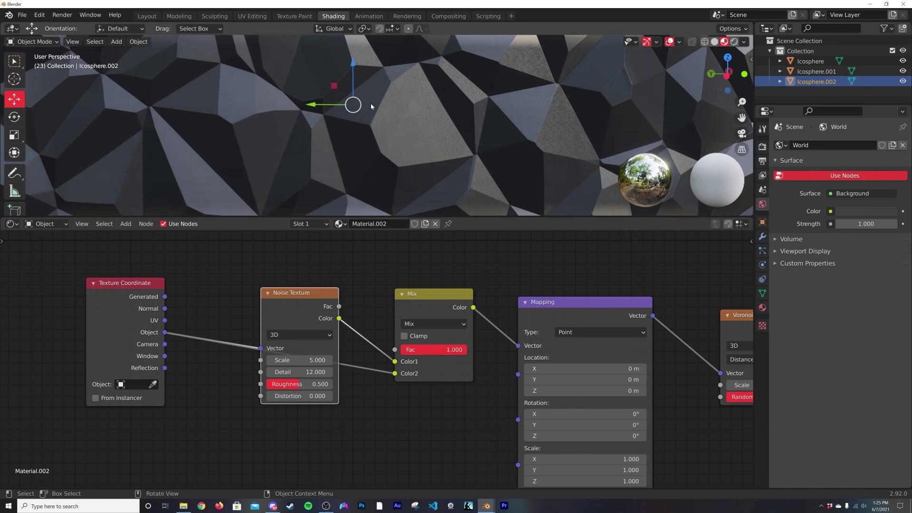
pyautogui.moveTo(454, 346); pyautogui.dragTo(430, 347)
pyautogui.scroll(-1, 392, 115)
pyautogui.scroll(-5, 392, 116)
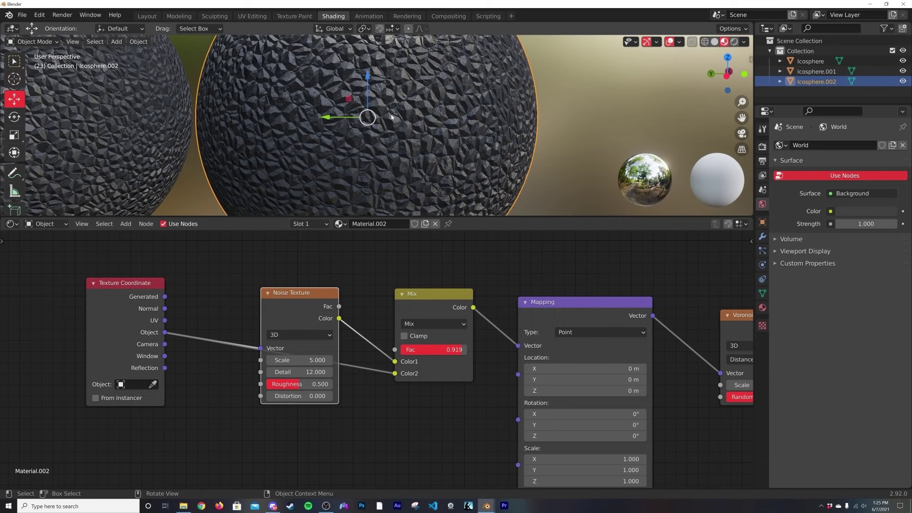
# - Deselect all objects and examine the surface of the sphere with noise-distorted coordinates up close
pyautogui.hotkey('alt', 'a')
pyautogui.scroll(6, 405, 130)
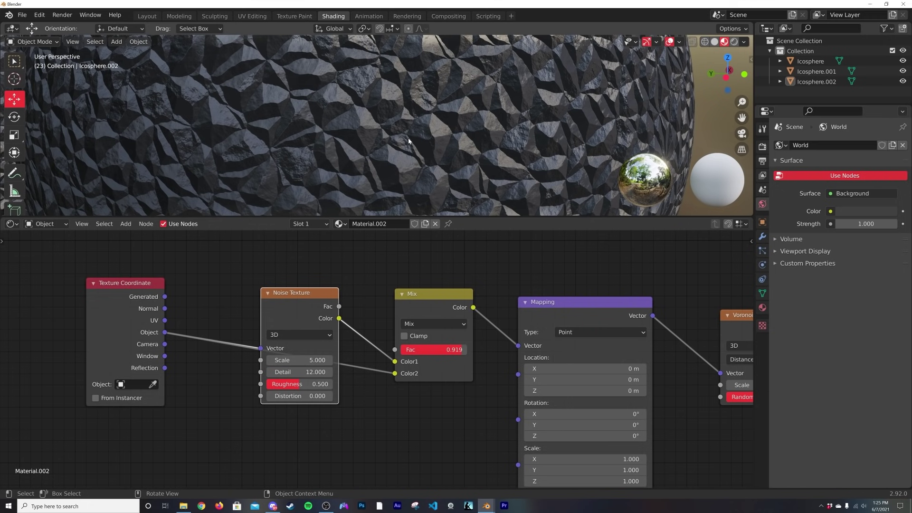
pyautogui.scroll(-6, 409, 141)
# - Select the sphere that uses the Overlay mix and bring its node setup into view
pyautogui.moveTo(455, 124); pyautogui.dragTo(689, 137, button='middle')
pyautogui.scroll(4, 482, 127)
pyautogui.keyDown('shift'); pyautogui.moveTo(311, 138); pyautogui.dragTo(566, 142, button='middle'); pyautogui.keyUp('shift')
pyautogui.scroll(1, 407, 142)
pyautogui.click(407, 142)
pyautogui.scroll(-3, 484, 300)
pyautogui.moveTo(548, 325); pyautogui.dragTo(434, 314, button='middle')
pyautogui.scroll(2, 435, 314)
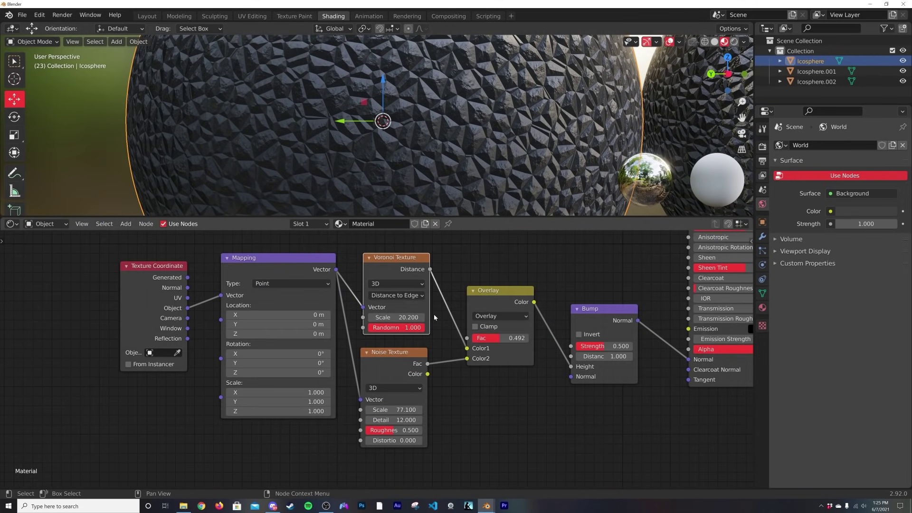
# - Shift the Overlay material's Noise Texture node slightly, then select the sphere with chained Bump nodes and examine its surface and node setup
pyautogui.moveTo(385, 358); pyautogui.dragTo(397, 368)
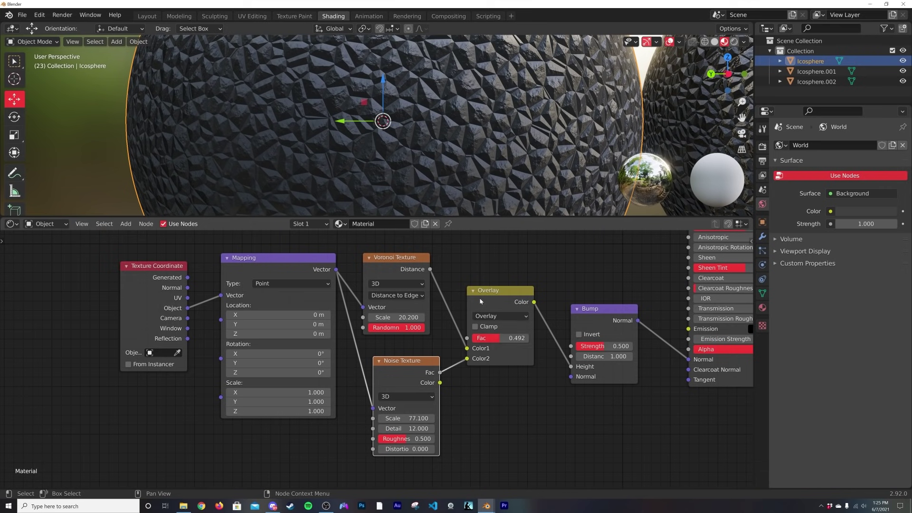
pyautogui.keyDown('shift'); pyautogui.moveTo(526, 62); pyautogui.dragTo(211, 65, button='middle'); pyautogui.keyUp('shift')
pyautogui.click(499, 143)
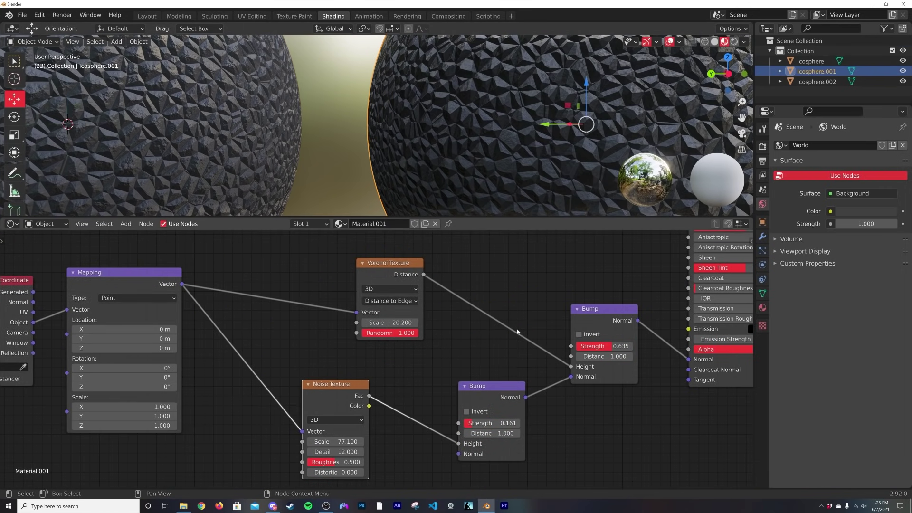
pyautogui.scroll(-1, 375, 363)
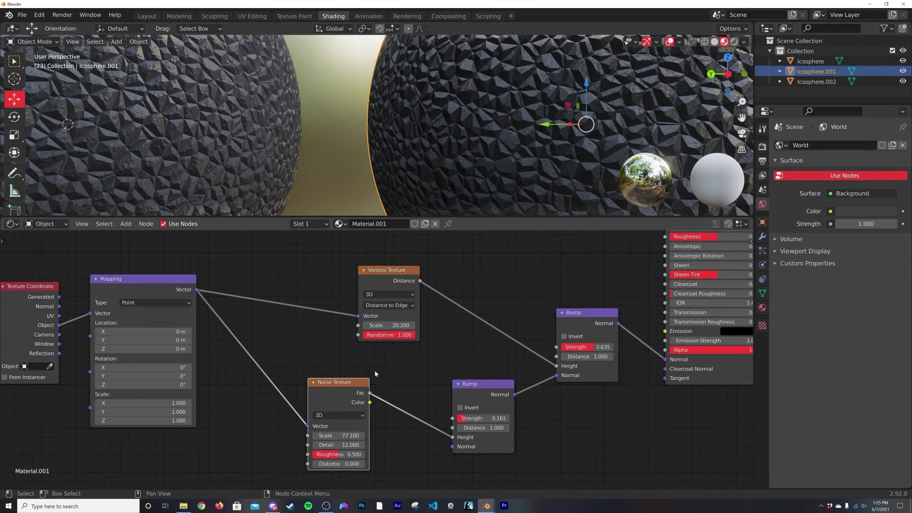
pyautogui.press('KP_Decimal')
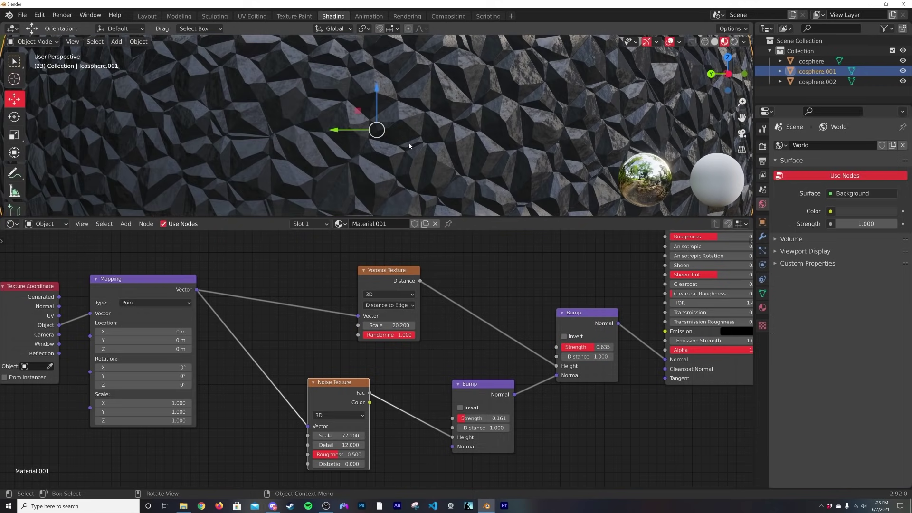
# - Select the sphere with noise-distorted coordinates and review its node chain from the Texture Coordinate node through to the shader's Normal input
pyautogui.scroll(-6, 478, 145)
pyautogui.keyDown('shift'); pyautogui.moveTo(542, 134); pyautogui.dragTo(251, 138, button='middle'); pyautogui.keyUp('shift')
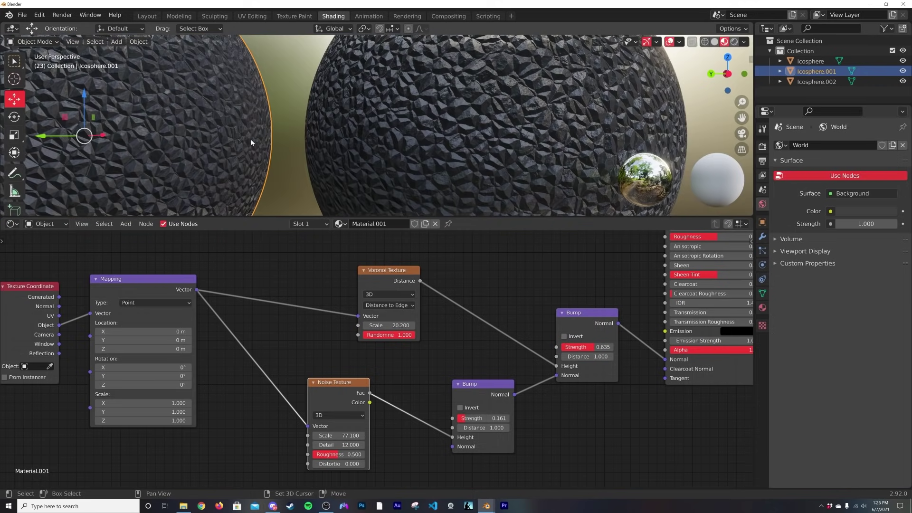
pyautogui.keyDown('shift'); pyautogui.moveTo(502, 142); pyautogui.dragTo(397, 141, button='middle'); pyautogui.keyUp('shift')
pyautogui.click(413, 127)
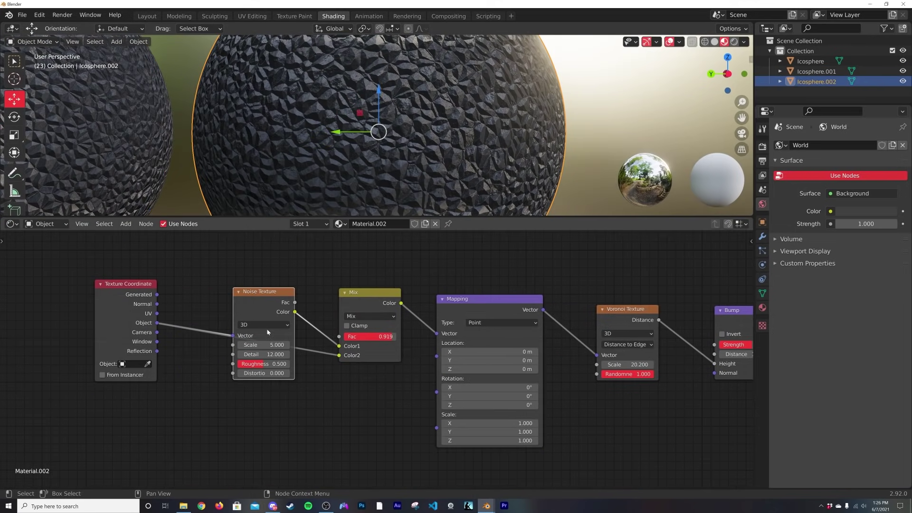
pyautogui.scroll(2, 475, 147)
pyautogui.moveTo(539, 278); pyautogui.dragTo(242, 289, button='middle')
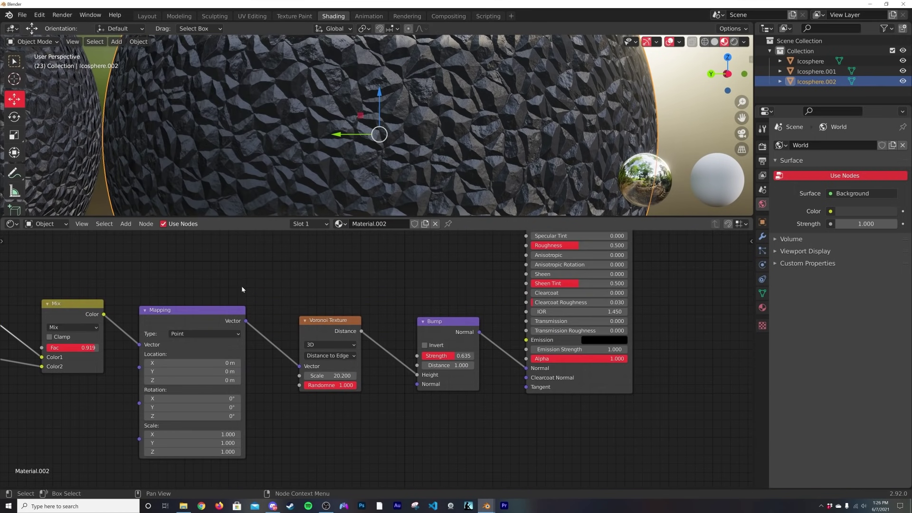